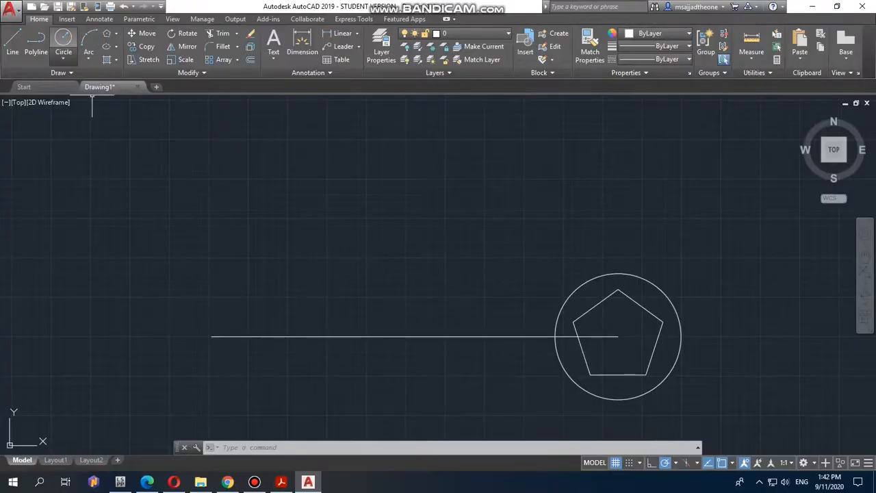
Draw a circle of radius 30 centred on the free left end of the horizontal line.
{"action": "left_click", "coordinate": [63, 60]}
{"action": "left_click", "coordinate": [88, 75]}
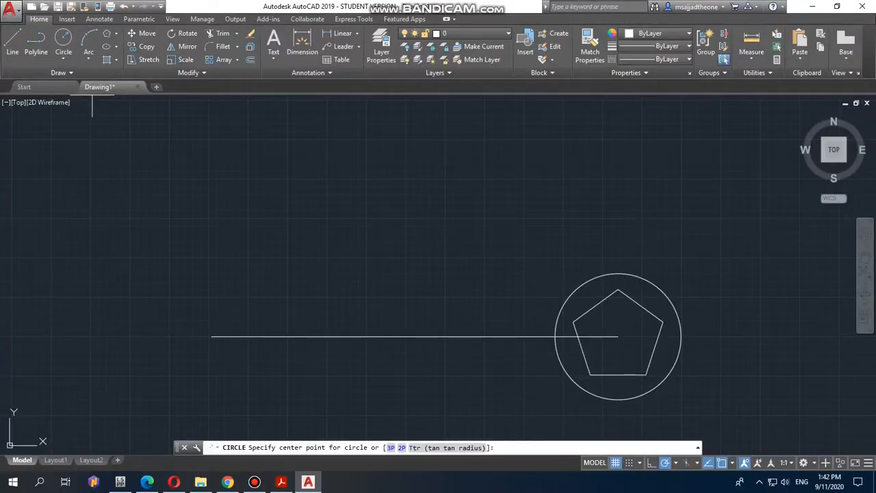
{"action": "left_click", "coordinate": [211, 336]}
{"action": "type", "text": "30"}
{"action": "key", "text": "Return"}
Check the reference drawing and draw a six-sided polygon, inscribed in a radius of 20, at the centre of the large circle.
{"action": "left_click", "coordinate": [280, 482]}
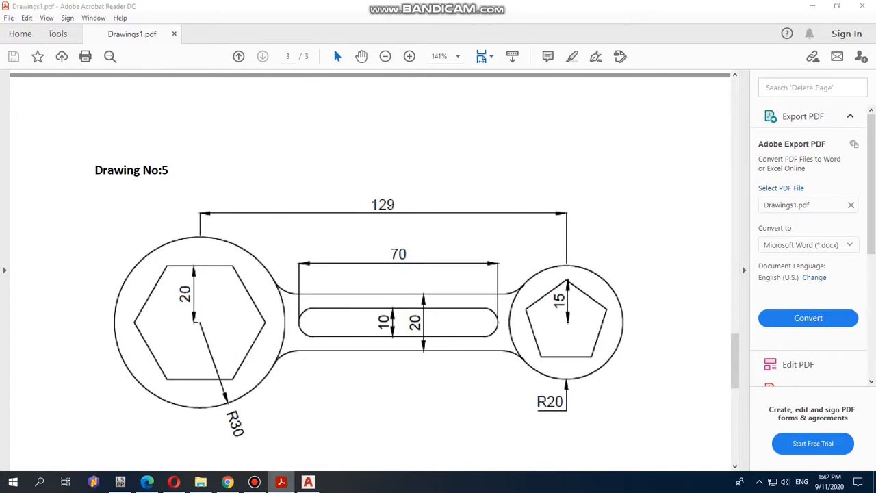
{"action": "left_click", "coordinate": [307, 482]}
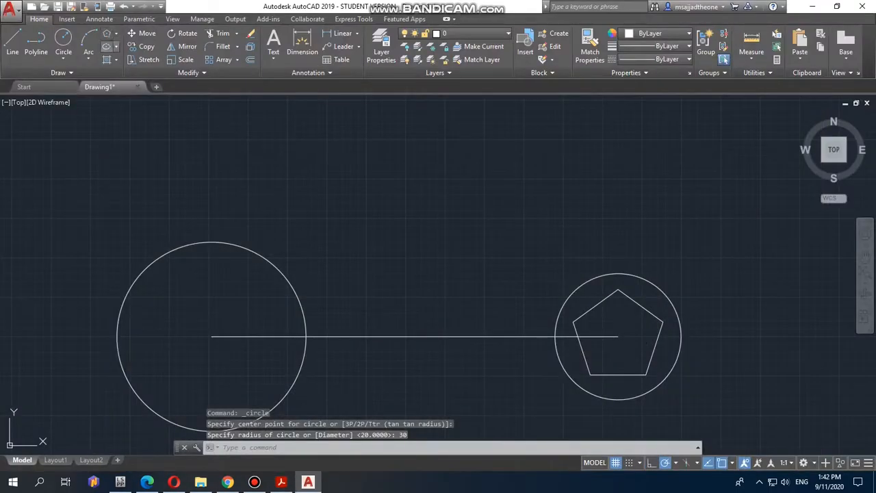
{"action": "left_click", "coordinate": [116, 33]}
{"action": "left_click", "coordinate": [130, 73]}
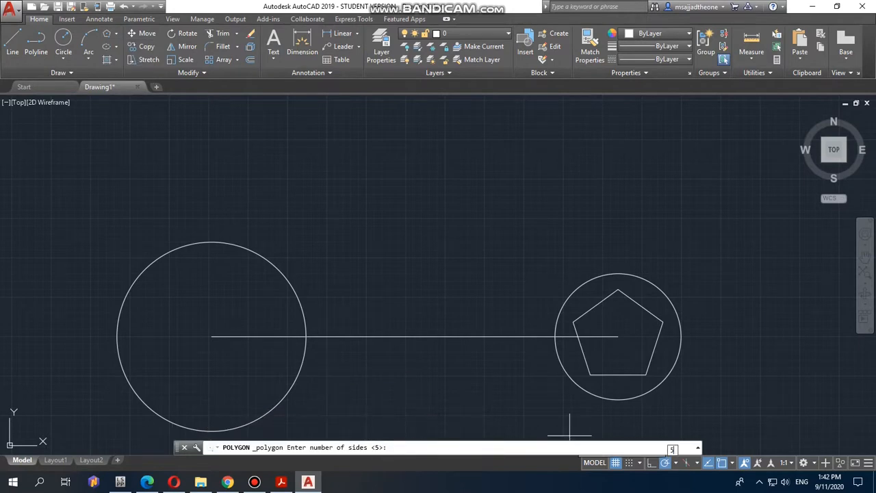
{"action": "type", "text": "6"}
{"action": "key", "text": "Return"}
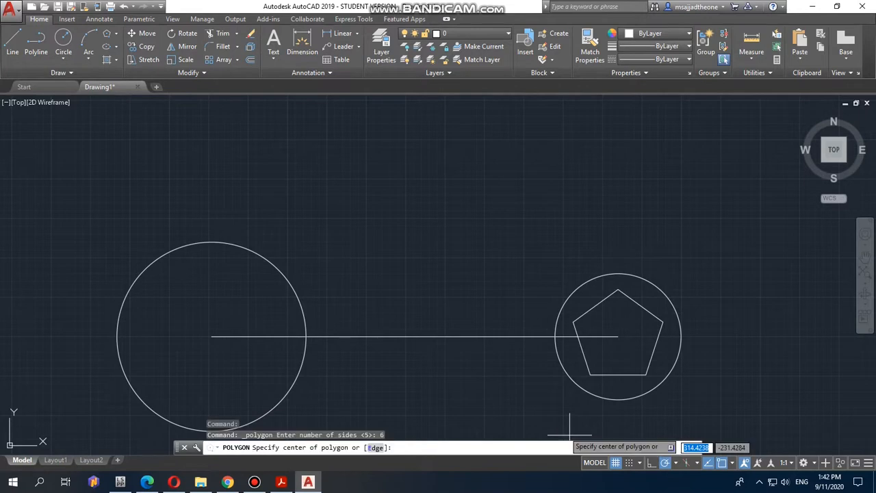
{"action": "left_click", "coordinate": [211, 336]}
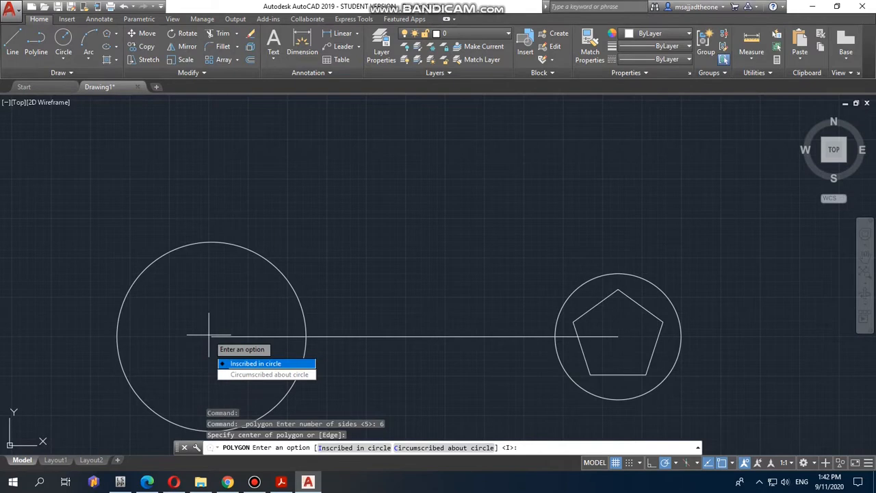
{"action": "key", "text": "Return"}
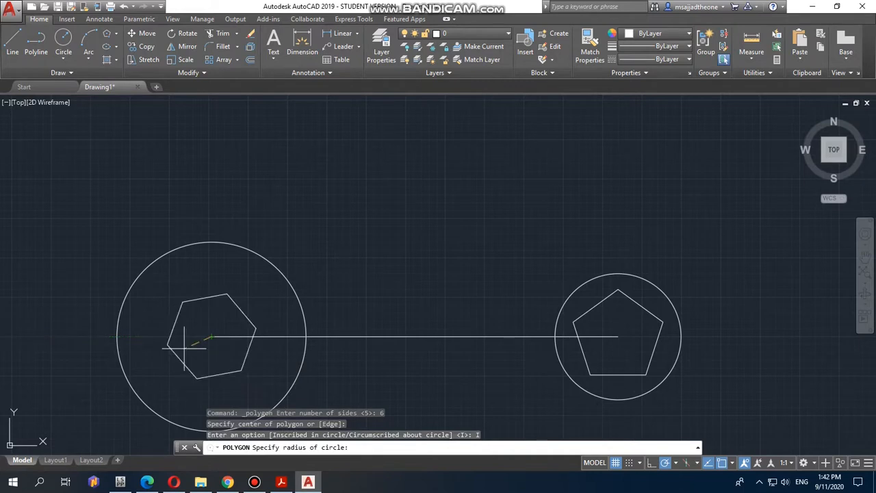
{"action": "key", "text": "alt+Tab"}
{"action": "left_click", "coordinate": [282, 482]}
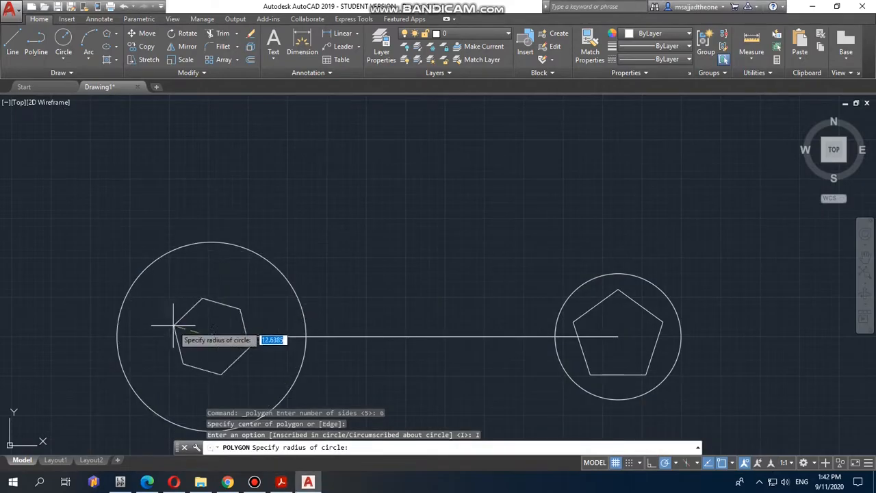
{"action": "type", "text": "20"}
{"action": "key", "text": "Return"}
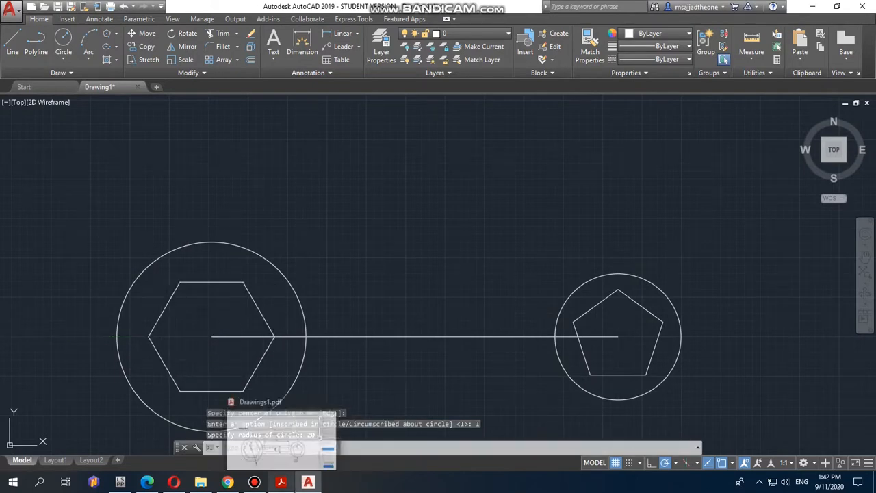
Compare with the reference drawing and delete the hexagon inside the large circle.
{"action": "left_click", "coordinate": [280, 481]}
{"action": "left_click", "coordinate": [308, 482]}
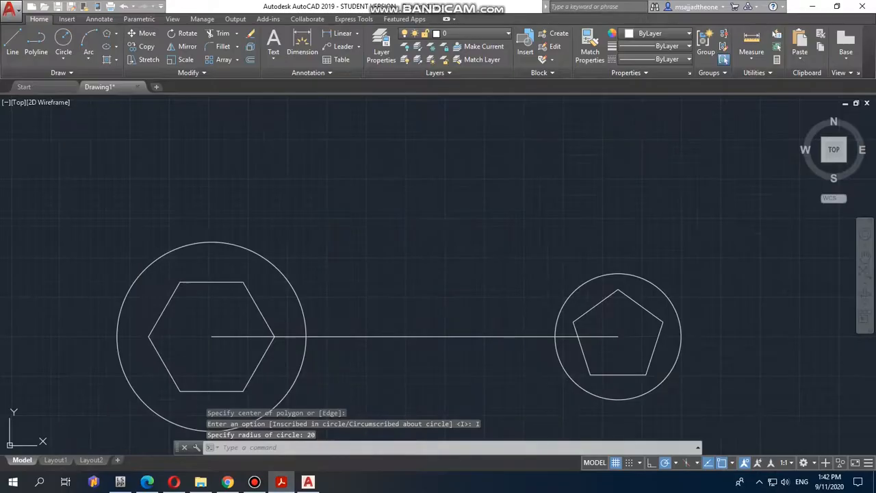
{"action": "left_click", "coordinate": [255, 362]}
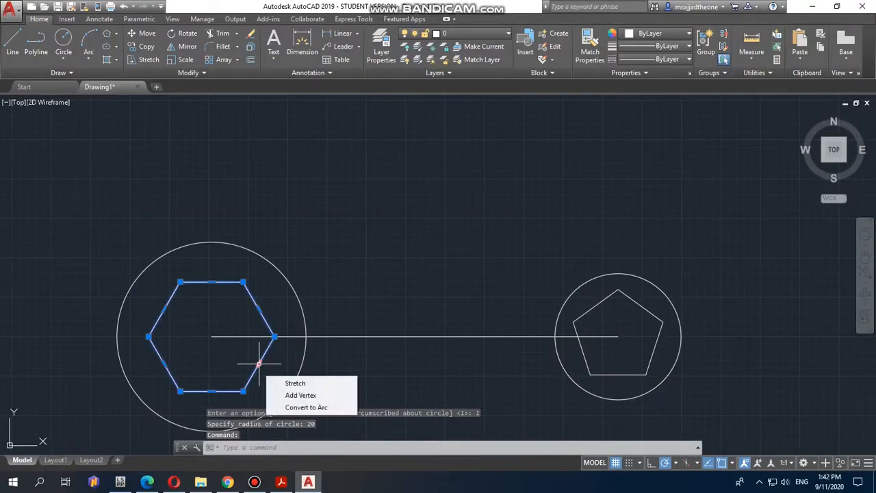
{"action": "key", "text": "Delete"}
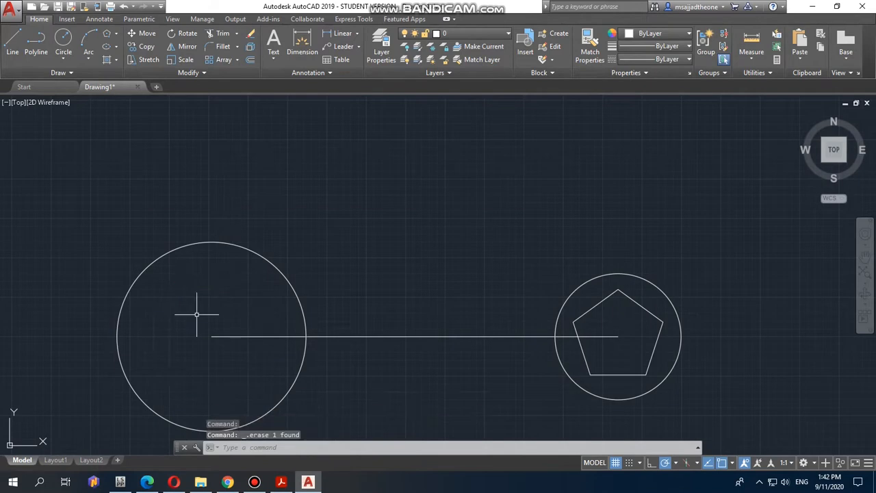
Draw a six-sided polygon centred in the large circle, using the Inscribed in circle option with radius 25.
{"action": "left_click", "coordinate": [109, 33]}
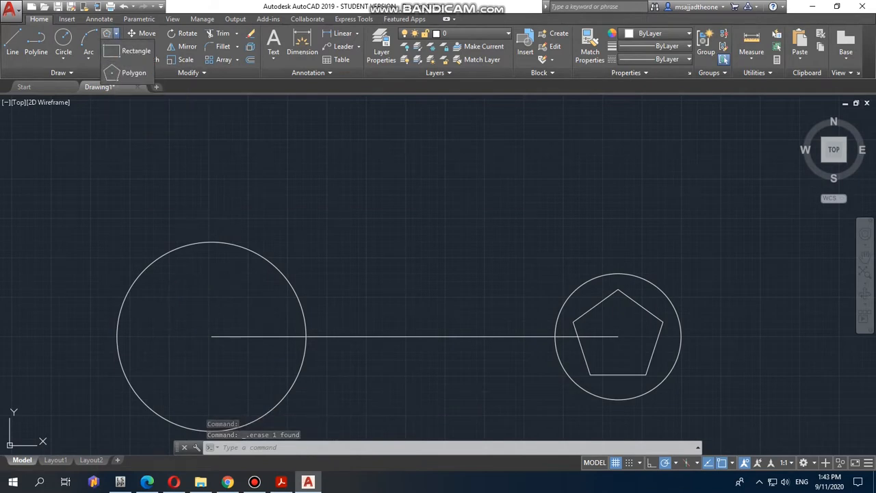
{"action": "left_click", "coordinate": [130, 73]}
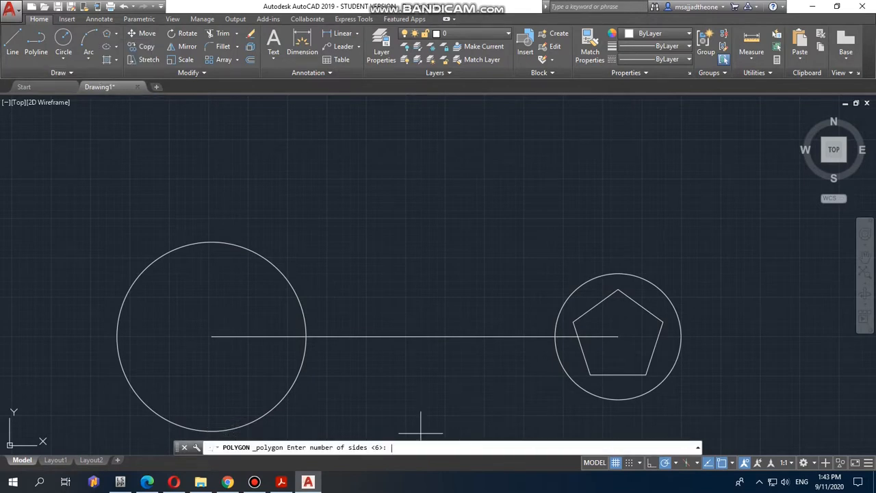
{"action": "type", "text": "6"}
{"action": "key", "text": "Return"}
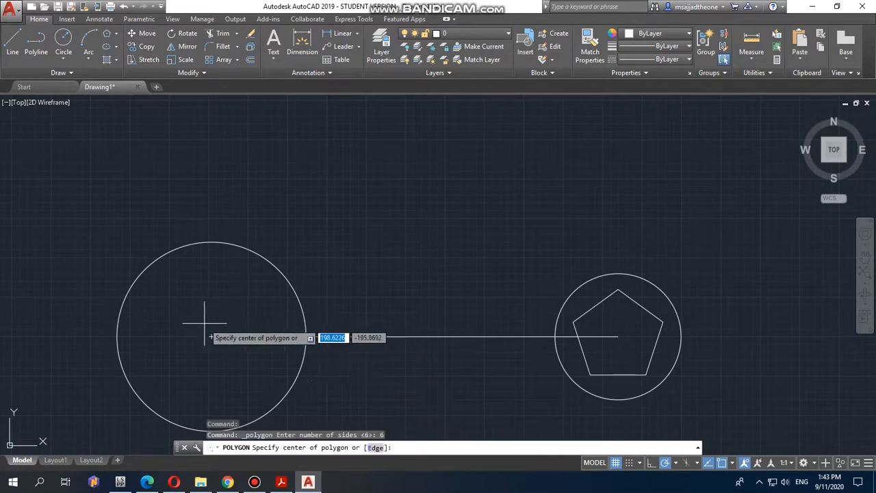
{"action": "left_click", "coordinate": [280, 482]}
{"action": "left_click", "coordinate": [280, 482]}
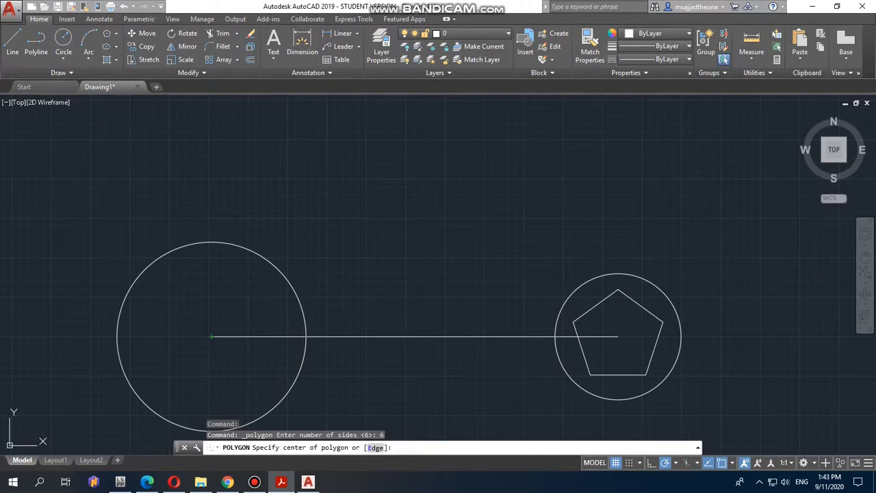
{"action": "left_click", "coordinate": [212, 336]}
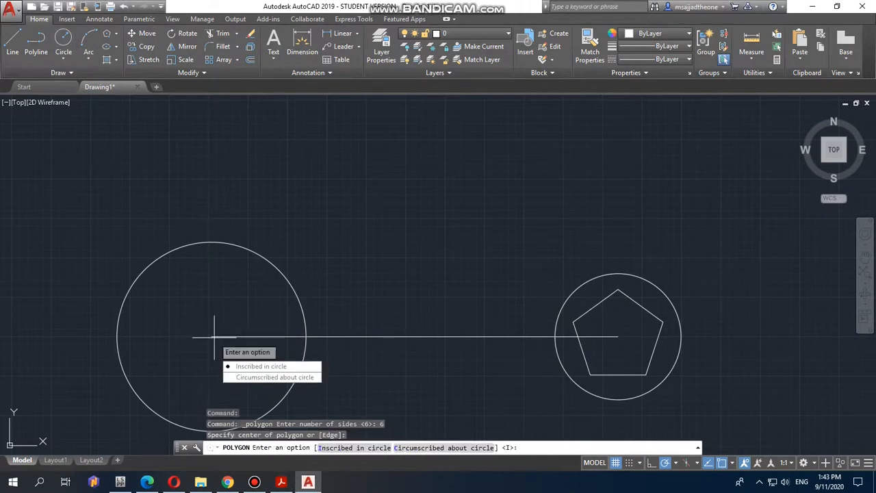
{"action": "key", "text": "Down"}
{"action": "key", "text": "Down"}
{"action": "key", "text": "Up"}
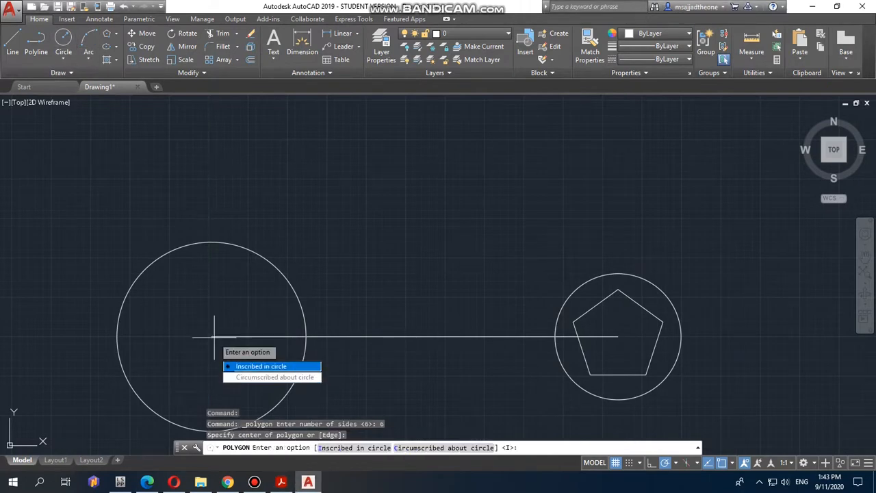
{"action": "key", "text": "Return"}
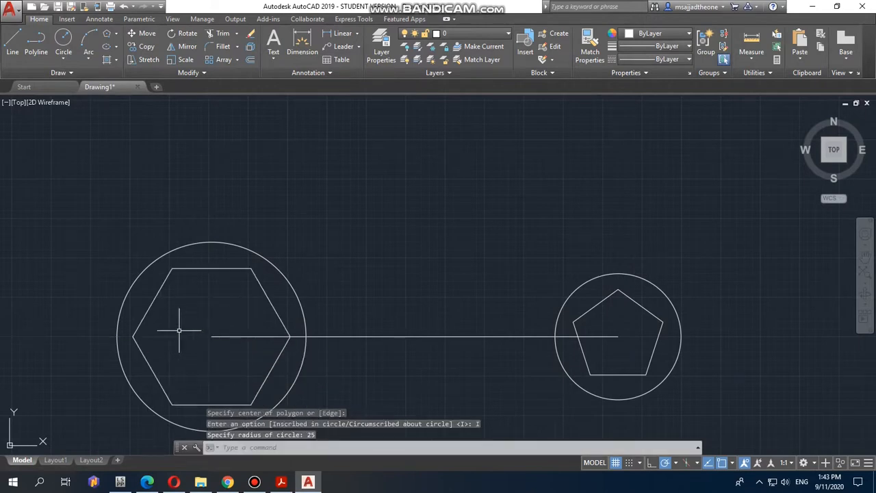
Check the reference drawing again and undo the radius 25 hexagon.
{"action": "left_click", "coordinate": [280, 482]}
{"action": "left_click", "coordinate": [280, 481]}
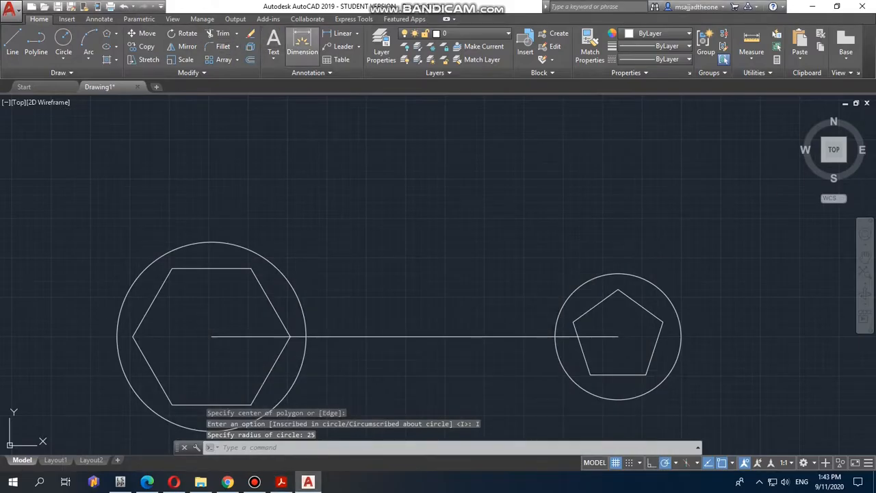
{"action": "key", "text": "ctrl+z"}
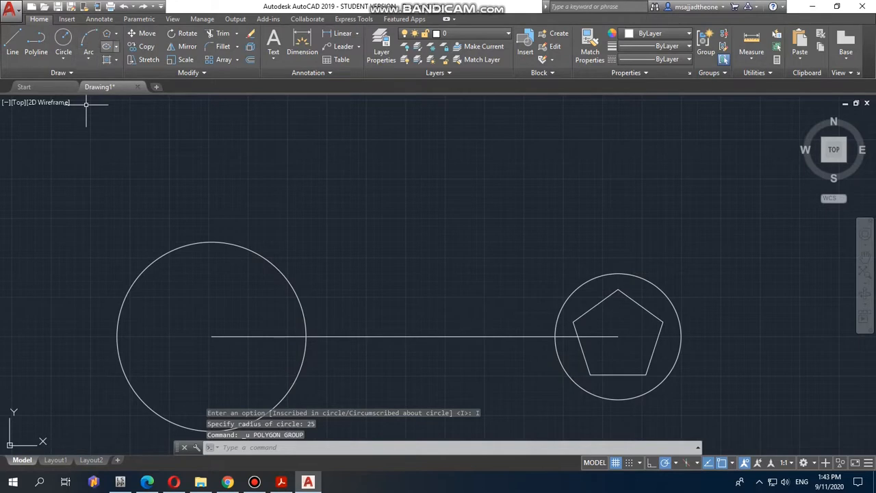
Draw a hexagon inscribed in a circle of radius 20, centred on the large circle's centre.
{"action": "left_click", "coordinate": [107, 33]}
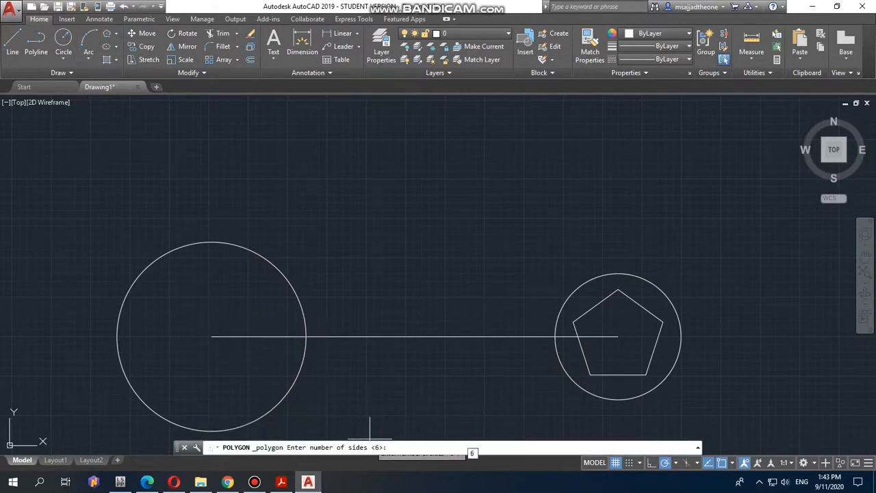
{"action": "key", "text": "Return"}
{"action": "left_click", "coordinate": [211, 335]}
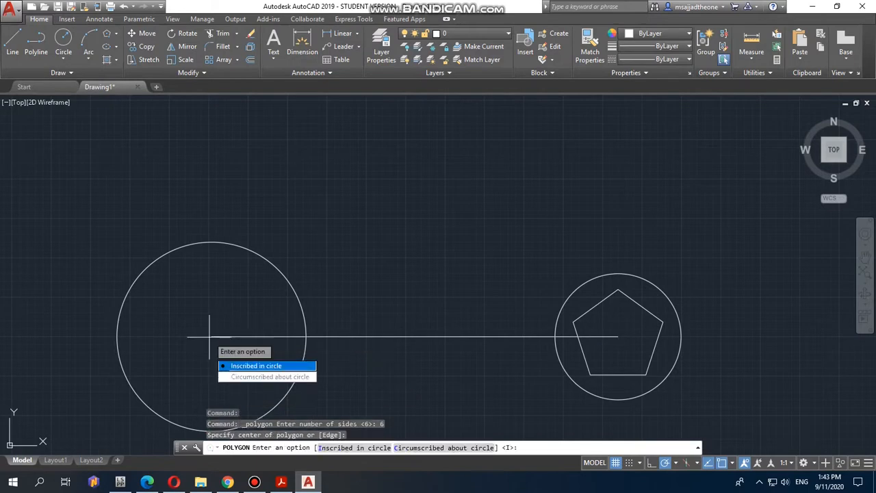
{"action": "key", "text": "Return"}
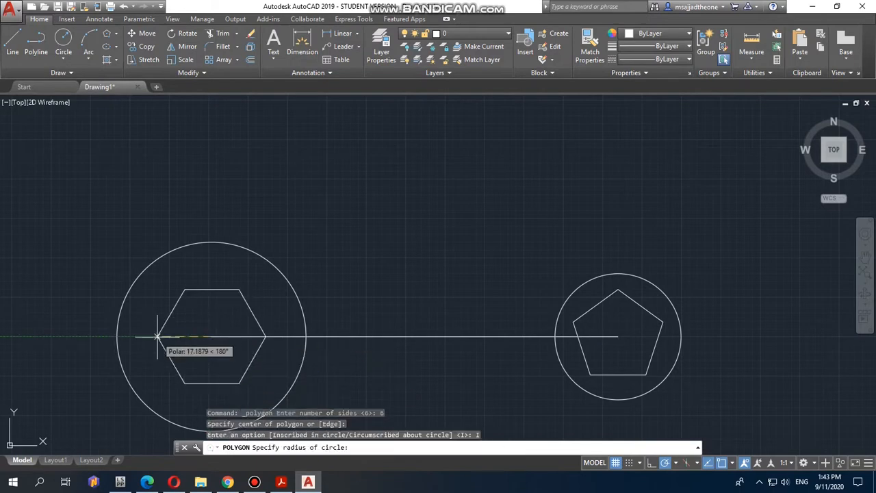
{"action": "type", "text": "20"}
{"action": "key", "text": "Return"}
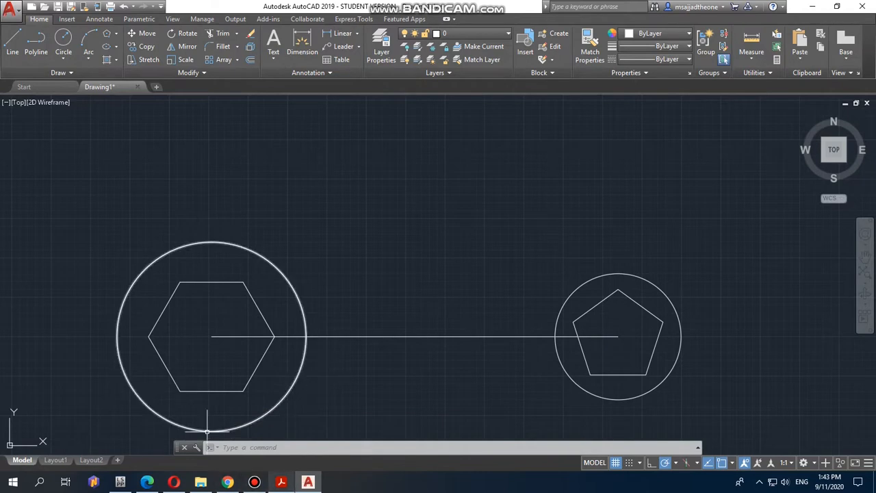
Review the handle dimensions in the reference drawing and enable the Midpoint object snap.
{"action": "left_click", "coordinate": [280, 482]}
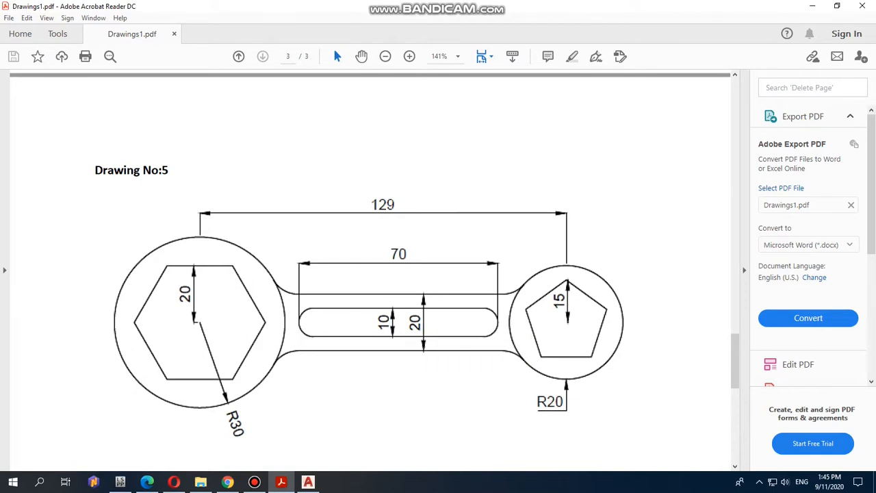
{"action": "left_click", "coordinate": [308, 481]}
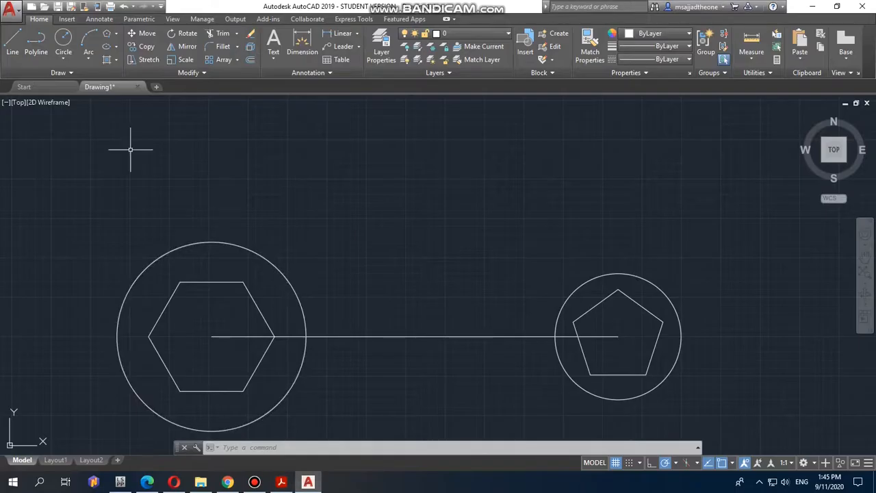
{"action": "key", "text": "l"}
{"action": "key", "text": "Return"}
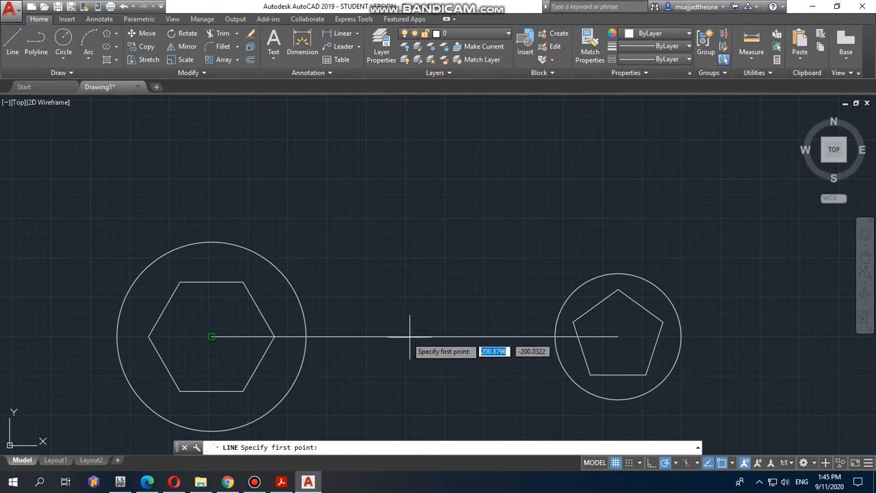
{"action": "left_click", "coordinate": [732, 462]}
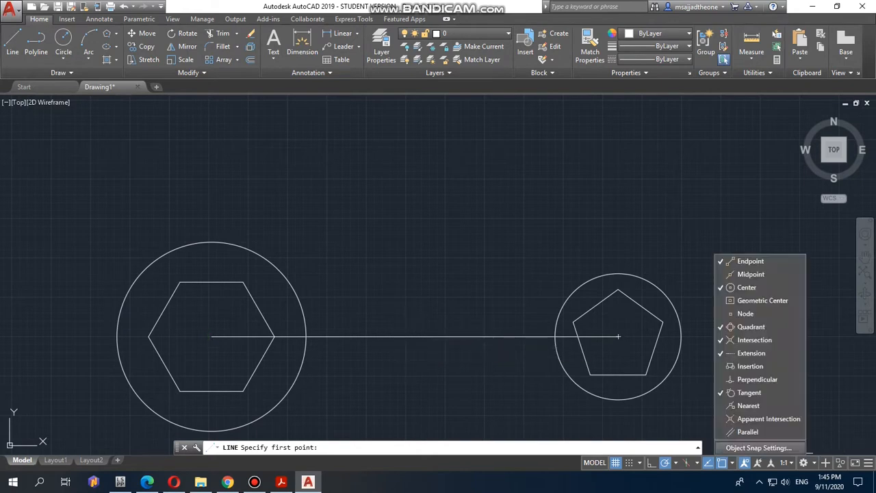
{"action": "key", "text": "Escape"}
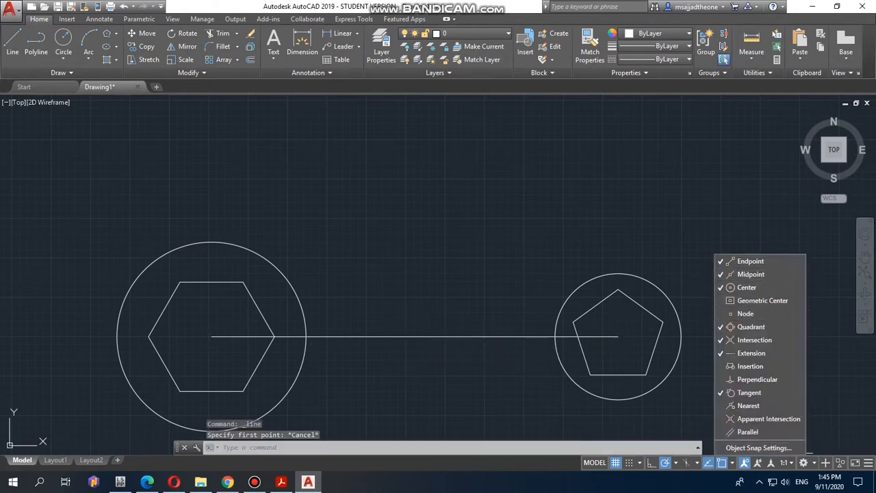
Draw a vertical line from the centre line's midpoint, 10 units downward and back 20 units upward.
{"action": "left_click", "coordinate": [12, 45]}
{"action": "left_click", "coordinate": [415, 336]}
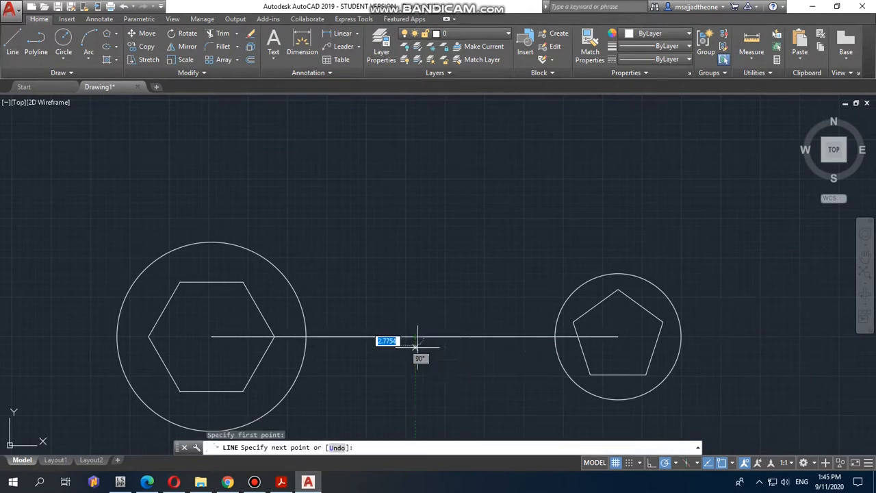
{"action": "type", "text": "10"}
{"action": "key", "text": "Return"}
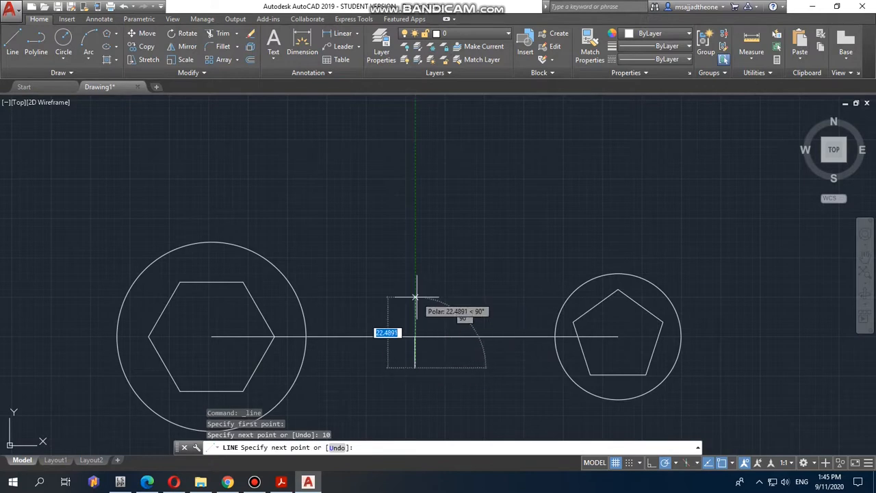
{"action": "type", "text": "20"}
{"action": "key", "text": "Return"}
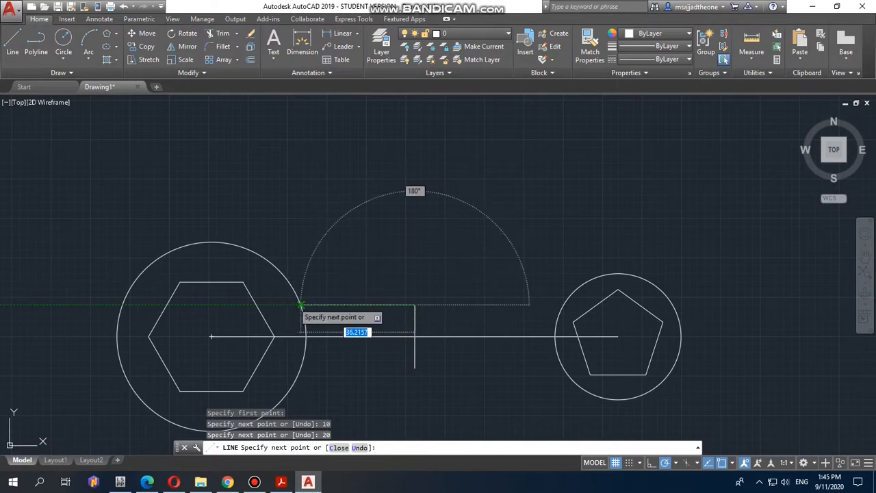
Continue the line horizontally from the vertical line's upper end to the large circle and across to the small circle.
{"action": "left_click", "coordinate": [302, 304]}
{"action": "left_click", "coordinate": [563, 305]}
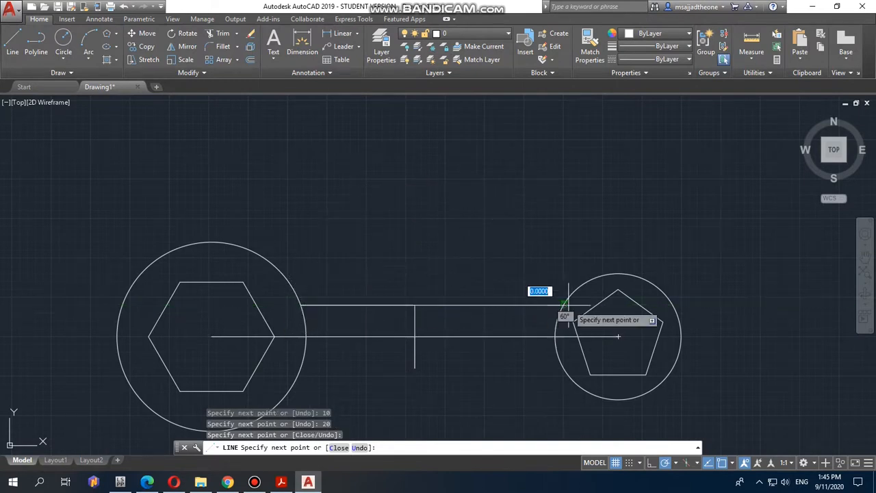
{"action": "key", "text": "Escape"}
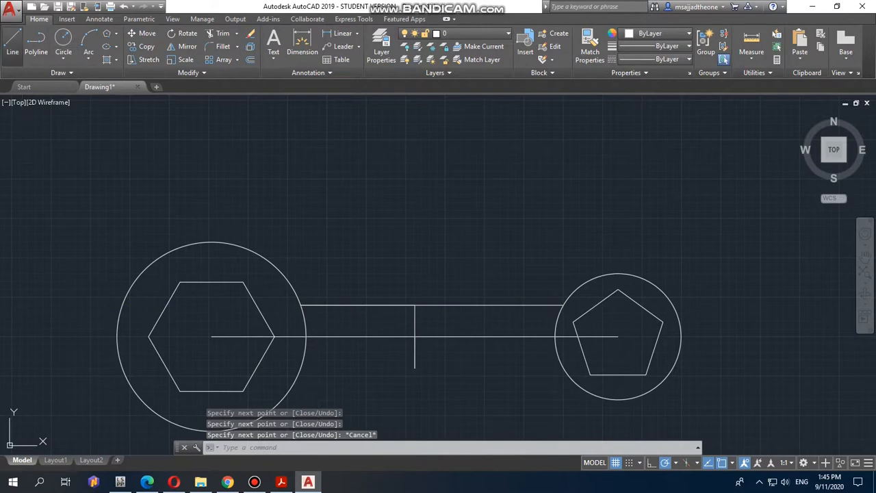
Draw a horizontal line from the vertical line's lower end to the large circle, then across to the small circle.
{"action": "key", "text": "Return"}
{"action": "left_click", "coordinate": [416, 367]}
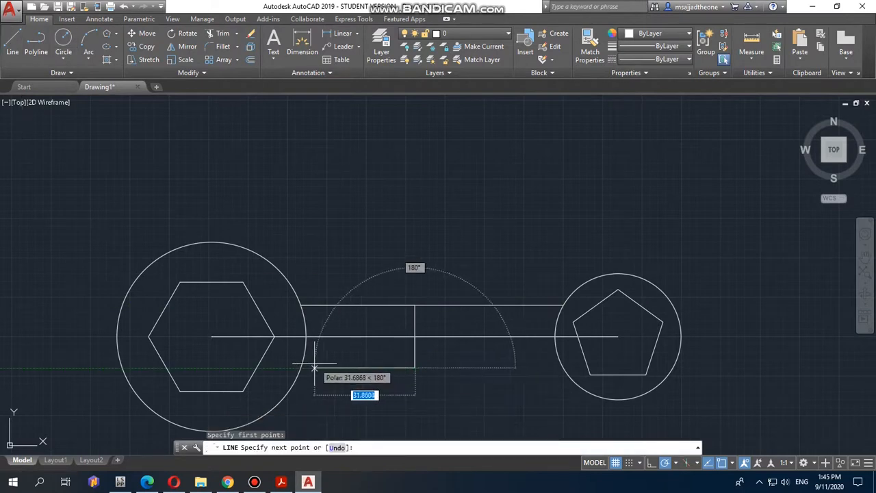
{"action": "left_click", "coordinate": [301, 367]}
{"action": "left_click", "coordinate": [563, 367]}
{"action": "key", "text": "Escape"}
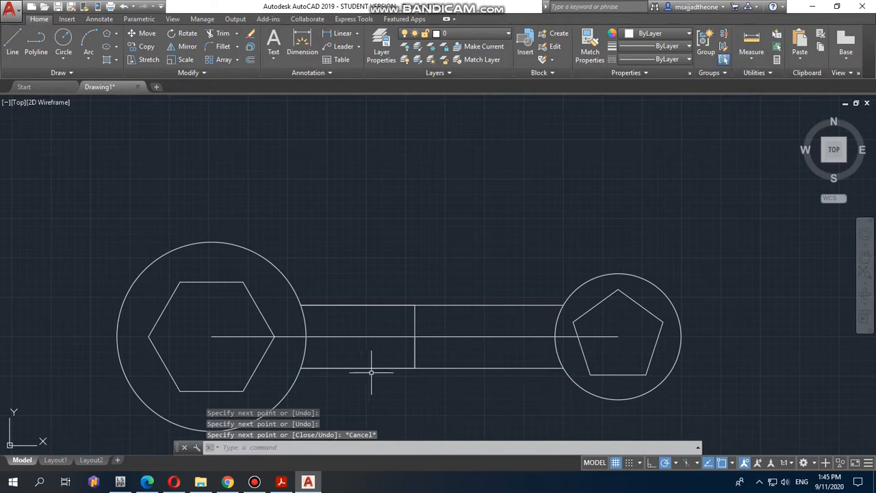
{"action": "left_click", "coordinate": [416, 313]}
{"action": "key", "text": "Escape"}
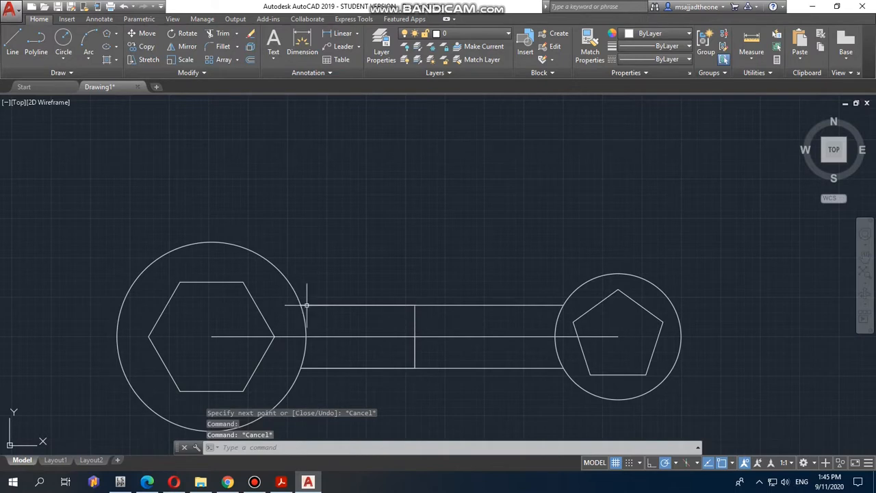
Check the reference drawing, try a radius 4 fillet between the upper handle line and the large circle, and undo it.
{"action": "left_click", "coordinate": [281, 482]}
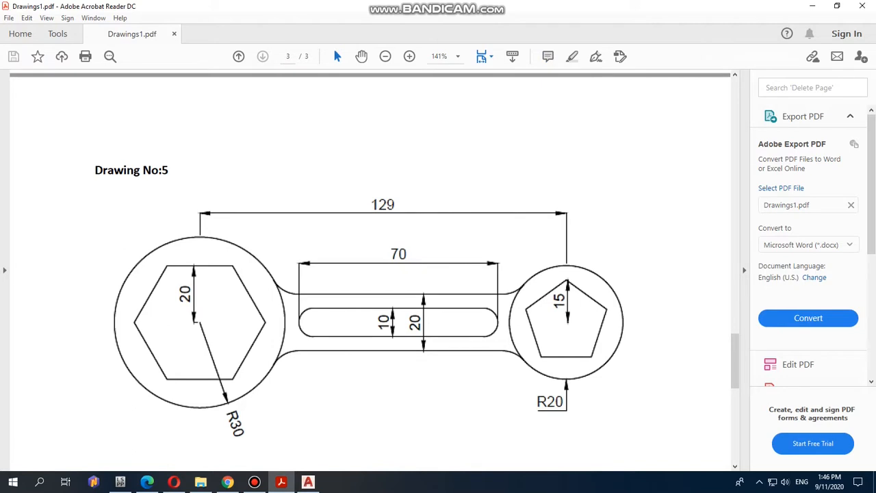
{"action": "left_click", "coordinate": [308, 482]}
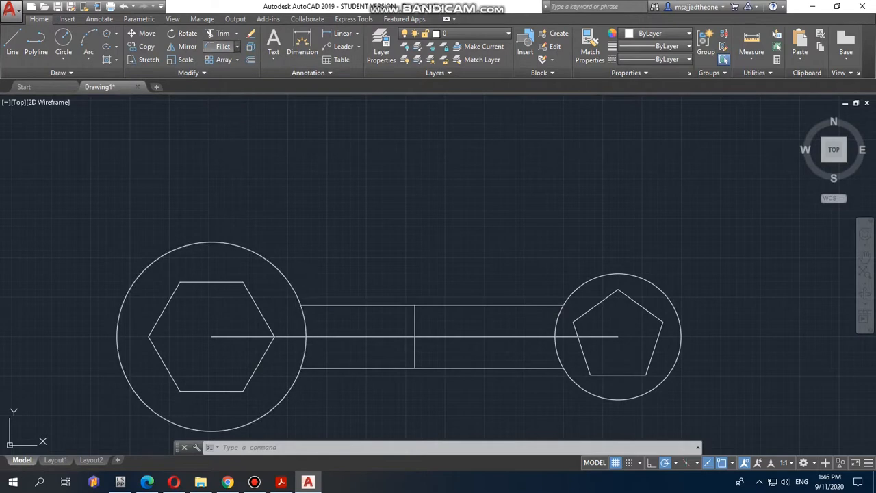
{"action": "left_click", "coordinate": [223, 46]}
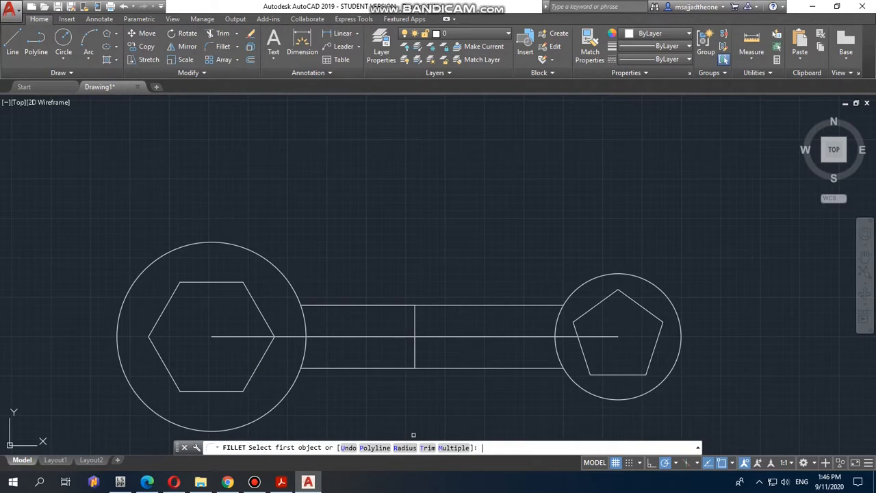
{"action": "type", "text": "R"}
{"action": "key", "text": "Return"}
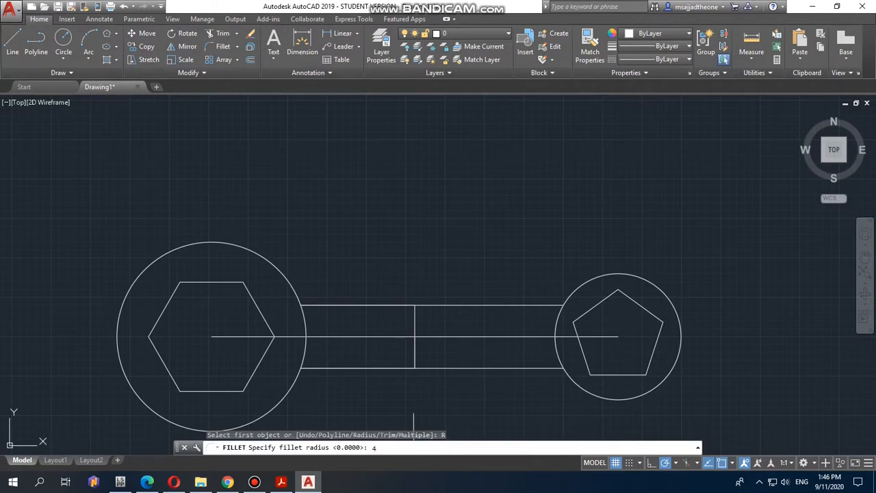
{"action": "key", "text": "Return"}
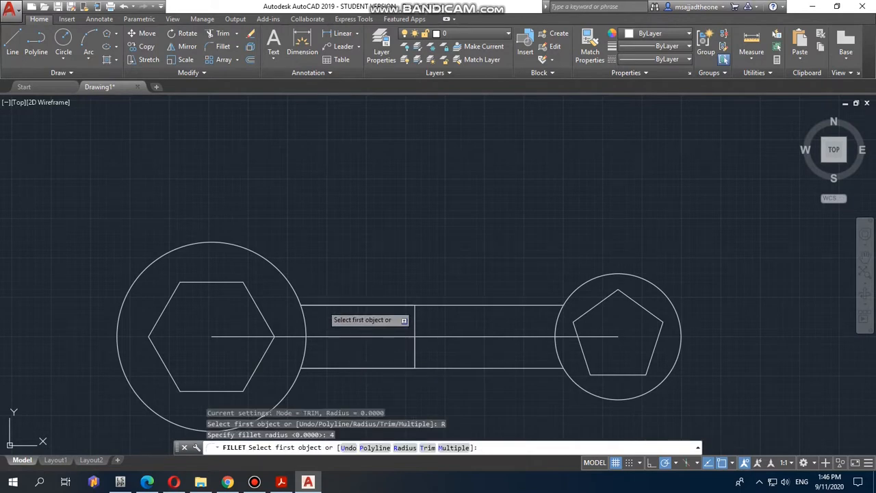
{"action": "left_click", "coordinate": [320, 305]}
{"action": "left_click", "coordinate": [295, 290]}
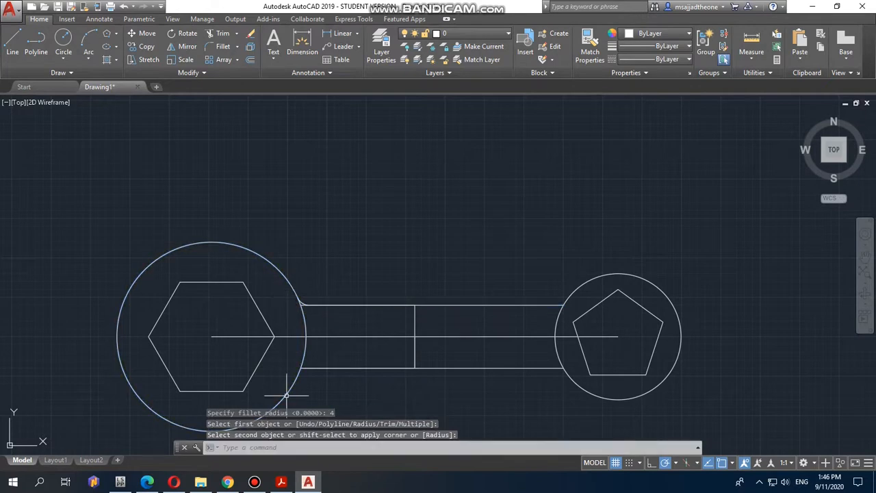
{"action": "scroll", "coordinate": [301, 356], "scroll_direction": "down", "scroll_amount": 3}
{"action": "scroll", "coordinate": [289, 348], "scroll_direction": "up", "scroll_amount": 5}
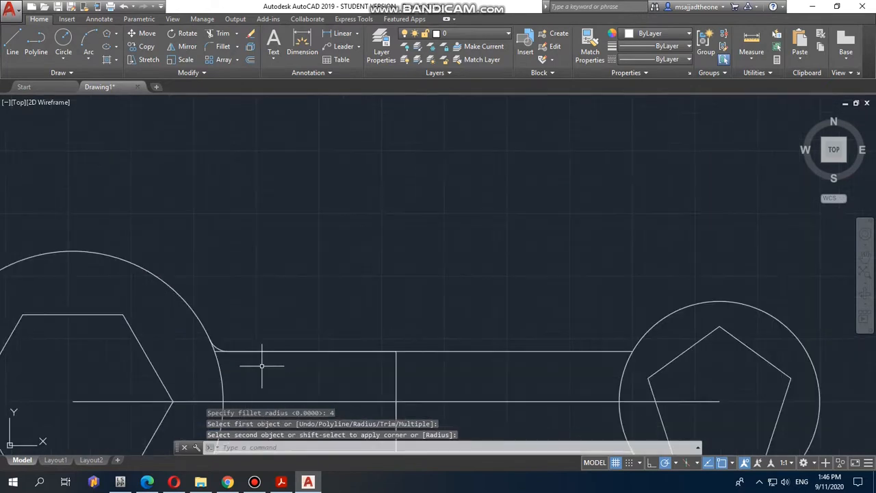
{"action": "scroll", "coordinate": [247, 366], "scroll_direction": "down", "scroll_amount": 2}
{"action": "key", "text": "ctrl+z"}
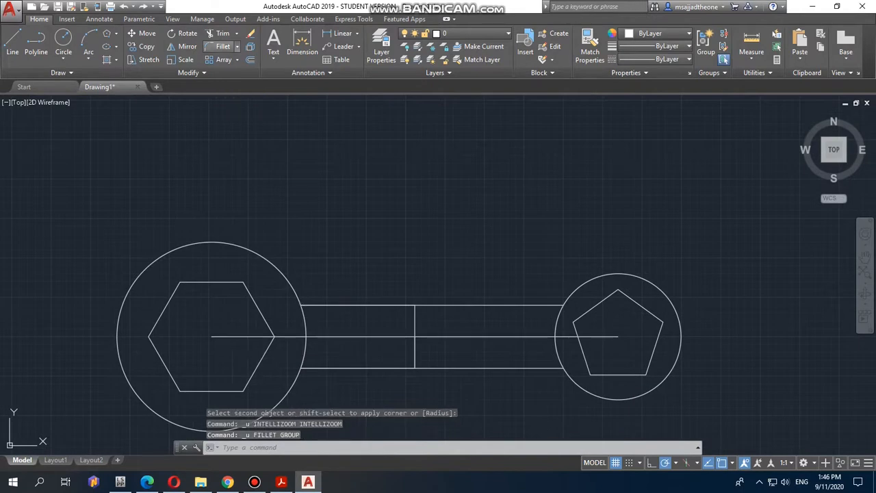
Fillet the corner between the upper handle line and the large circle with radius 5.
{"action": "left_click", "coordinate": [222, 46]}
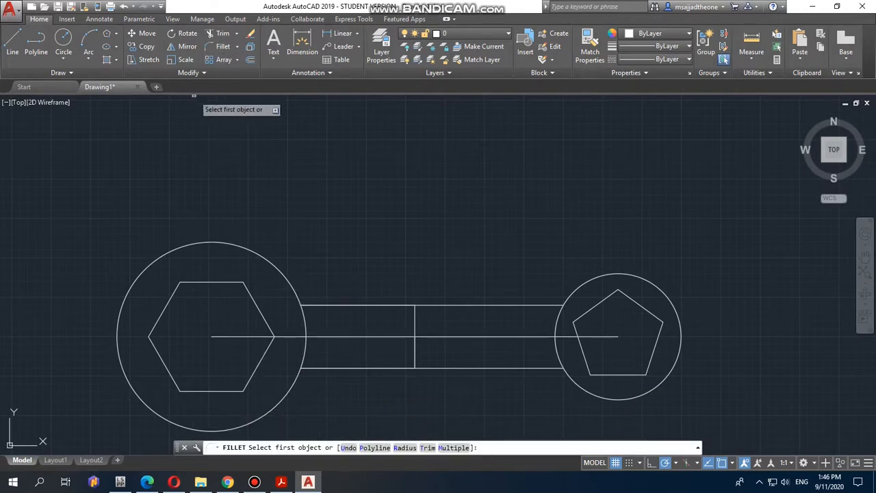
{"action": "left_click", "coordinate": [404, 448]}
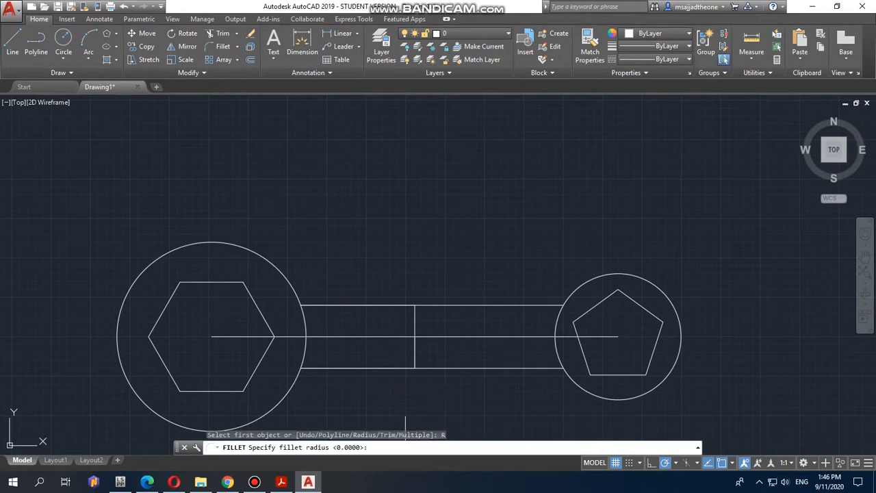
{"action": "type", "text": "5"}
{"action": "key", "text": "Return"}
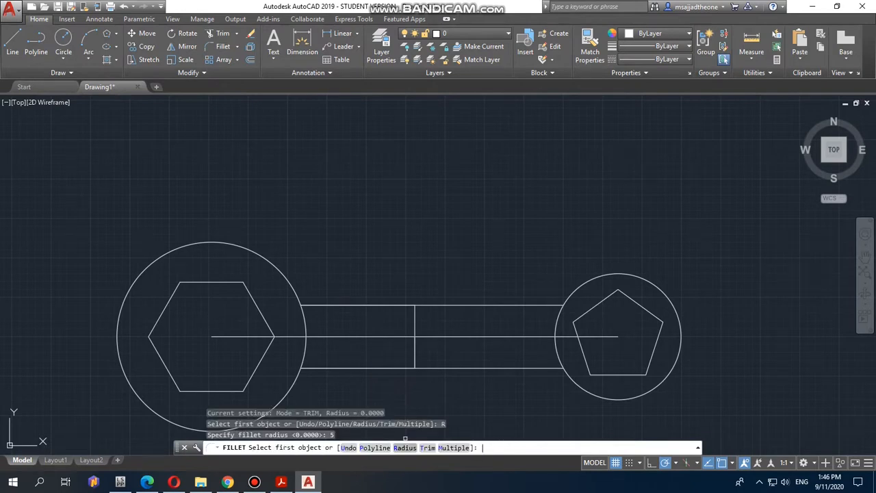
{"action": "left_click", "coordinate": [326, 306]}
{"action": "left_click", "coordinate": [299, 296]}
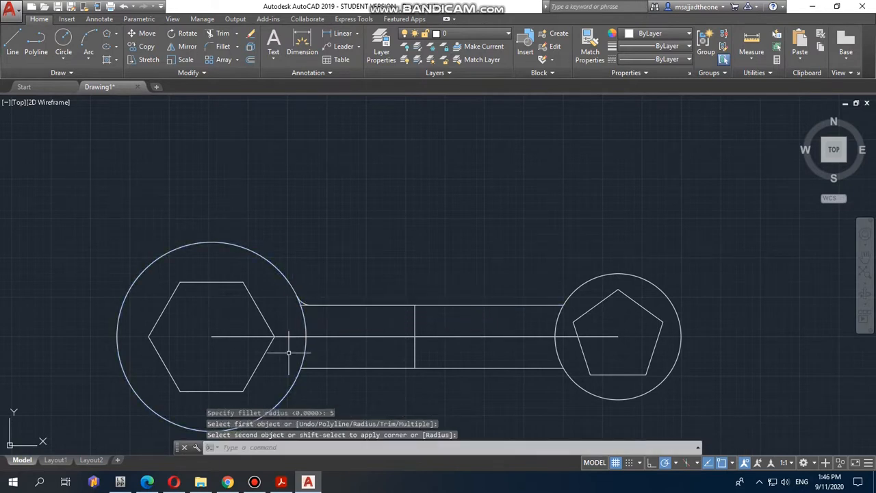
Fillet the corner between the lower handle line and the large circle with radius 5.
{"action": "key", "text": "Return"}
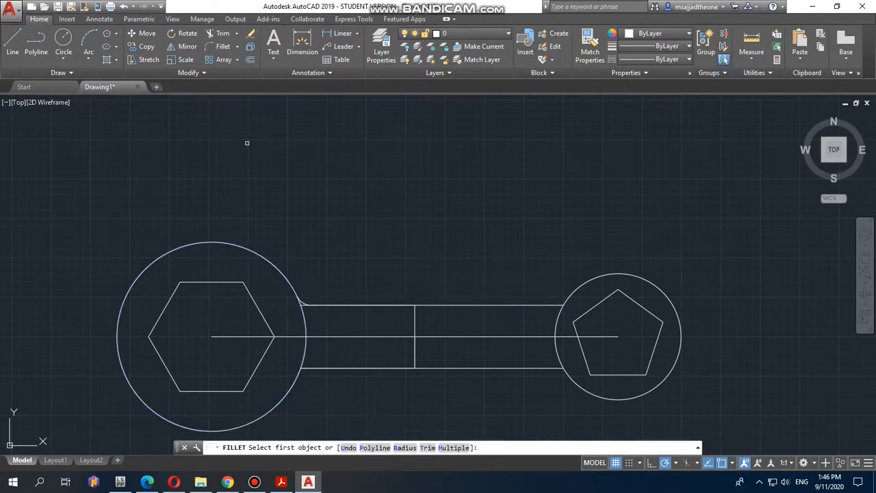
{"action": "left_click", "coordinate": [404, 447]}
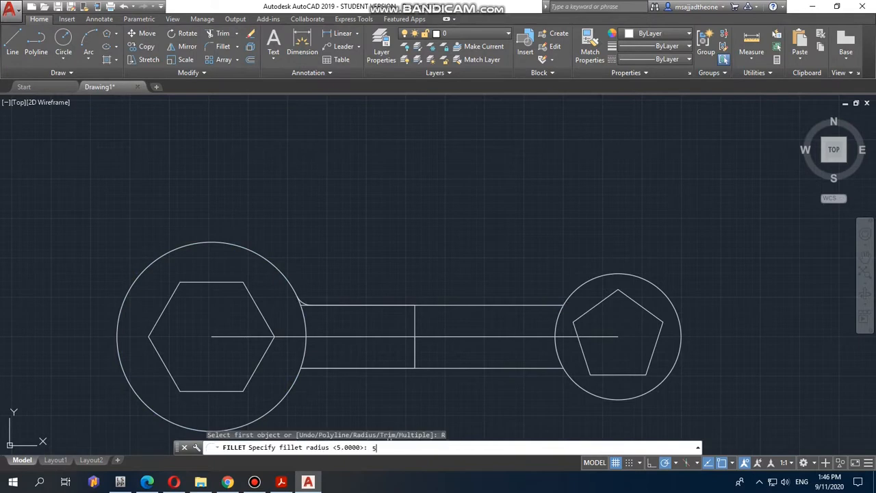
{"action": "type", "text": "5"}
{"action": "key", "text": "Return"}
{"action": "left_click", "coordinate": [296, 378]}
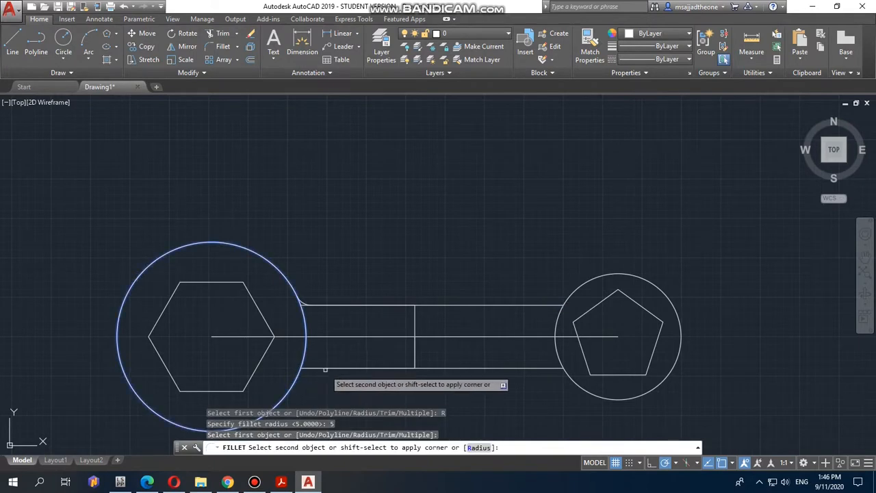
{"action": "left_click", "coordinate": [324, 370]}
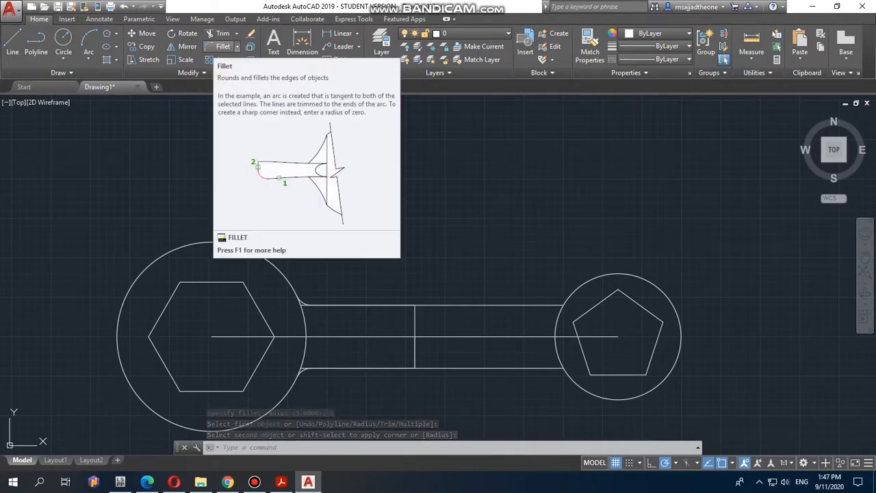
Fillet the lower and upper handle lines to the small circle with the same radius.
{"action": "left_click", "coordinate": [223, 46]}
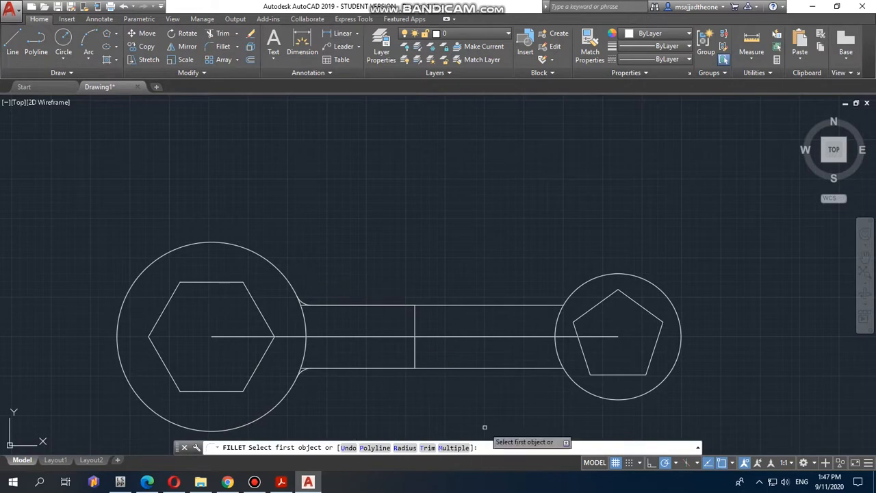
{"action": "left_click", "coordinate": [572, 380]}
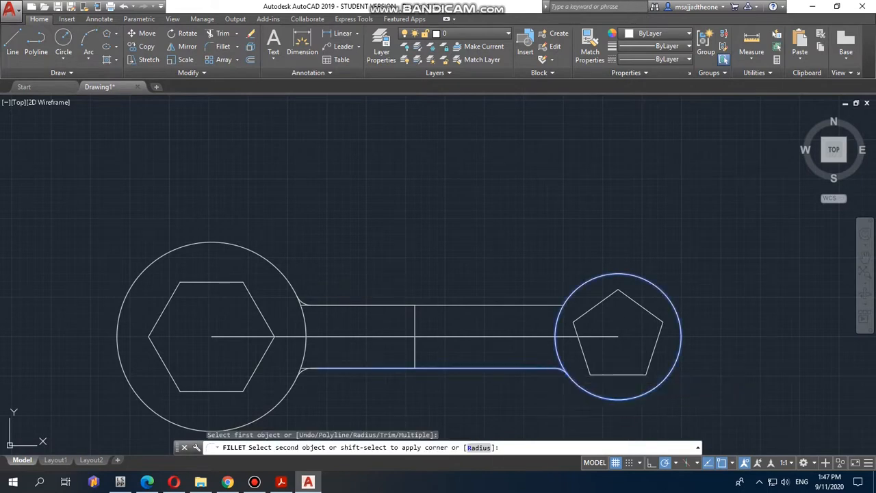
{"action": "left_click", "coordinate": [561, 370]}
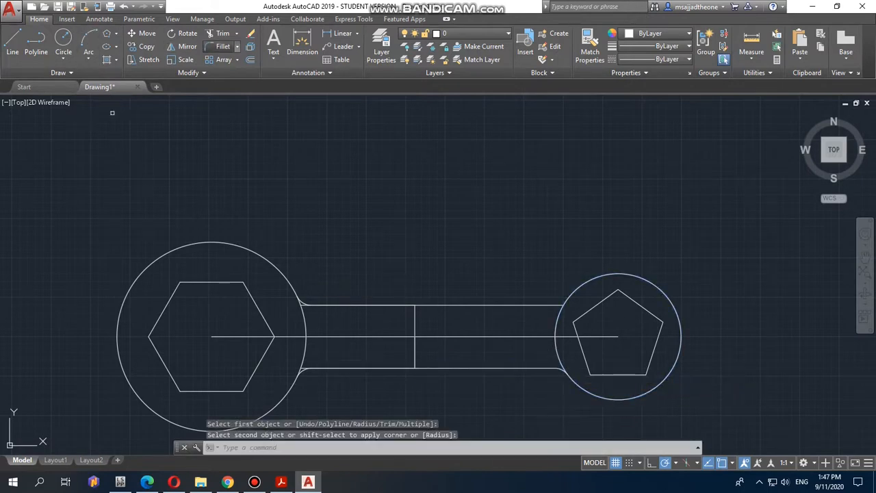
{"action": "left_click", "coordinate": [223, 47]}
{"action": "left_click", "coordinate": [571, 293]}
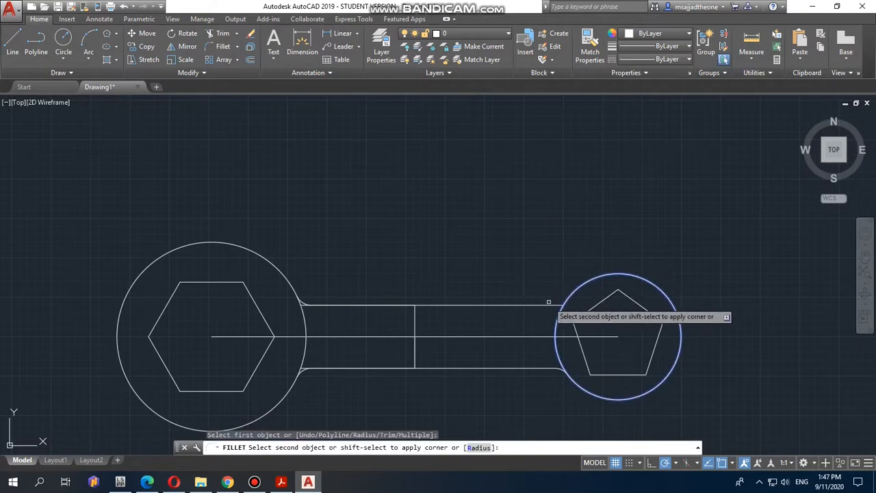
{"action": "left_click", "coordinate": [513, 305]}
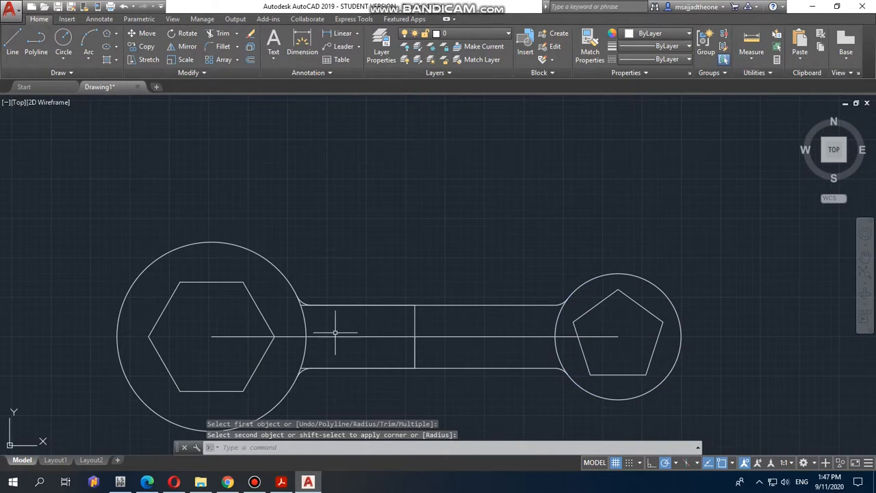
Trim the leftover handle line ends between the fillets and the large circle, using all objects as cutting edges.
{"action": "scroll", "coordinate": [336, 332], "scroll_direction": "down", "scroll_amount": 2}
{"action": "scroll", "coordinate": [319, 313], "scroll_direction": "up", "scroll_amount": 4}
{"action": "scroll", "coordinate": [317, 316], "scroll_direction": "down", "scroll_amount": 1}
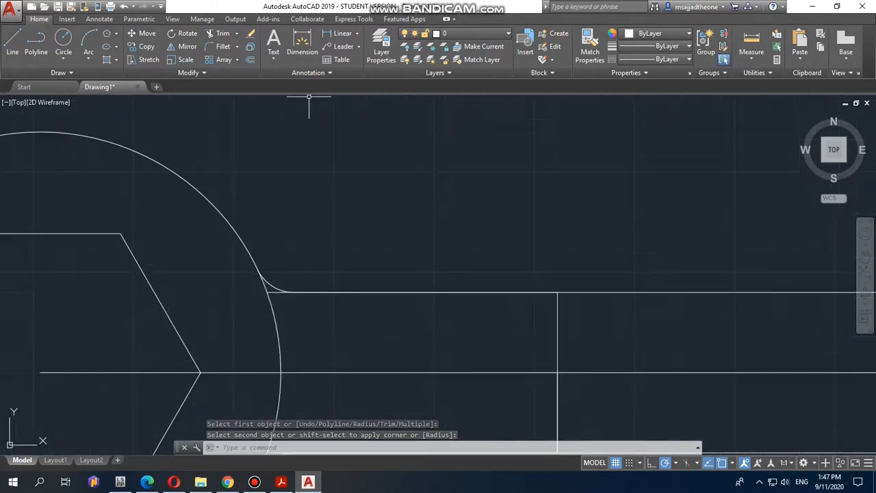
{"action": "left_click", "coordinate": [221, 34]}
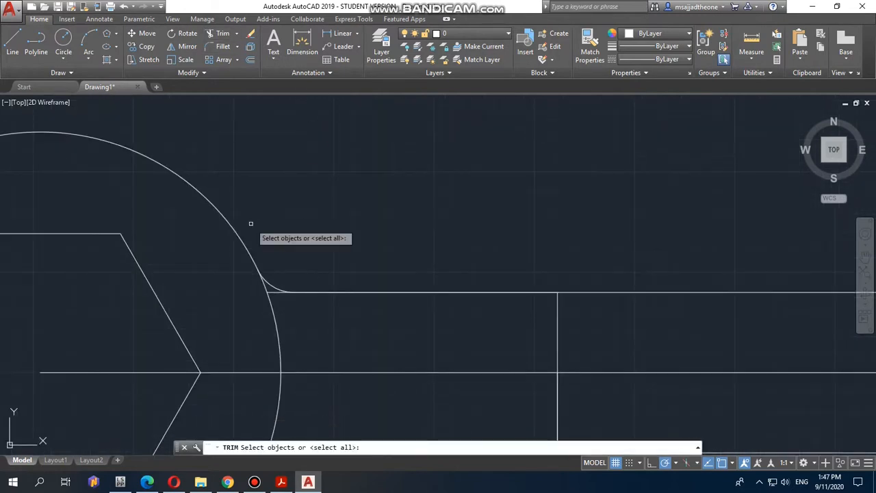
{"action": "key", "text": "Return"}
{"action": "left_click", "coordinate": [274, 292]}
{"action": "scroll", "coordinate": [319, 376], "scroll_direction": "down", "scroll_amount": 2}
{"action": "scroll", "coordinate": [320, 382], "scroll_direction": "up", "scroll_amount": 2}
{"action": "scroll", "coordinate": [690, 330], "scroll_direction": "down", "scroll_amount": 3}
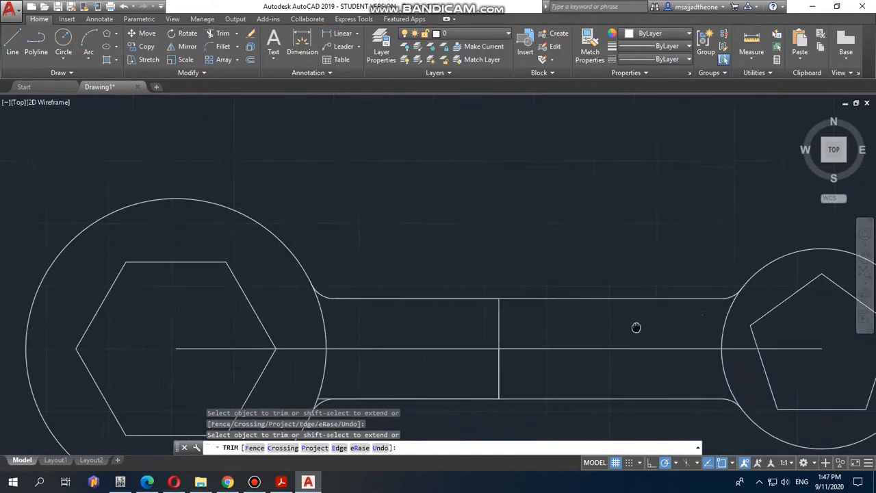
{"action": "scroll", "coordinate": [584, 310], "scroll_direction": "up", "scroll_amount": 2}
{"action": "scroll", "coordinate": [424, 378], "scroll_direction": "down", "scroll_amount": 2}
{"action": "scroll", "coordinate": [425, 379], "scroll_direction": "up", "scroll_amount": 5}
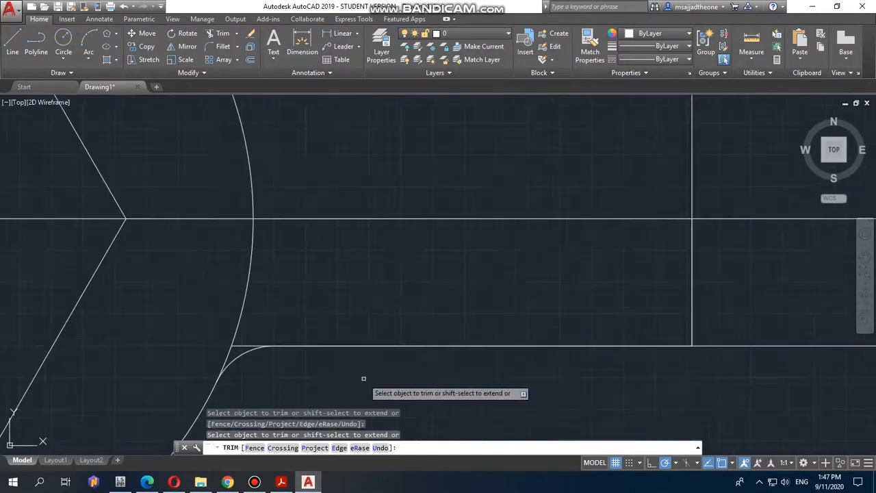
{"action": "scroll", "coordinate": [677, 303], "scroll_direction": "down", "scroll_amount": 4}
{"action": "middle_click_drag", "start_coordinate": [735, 297], "coordinate": [504, 332]}
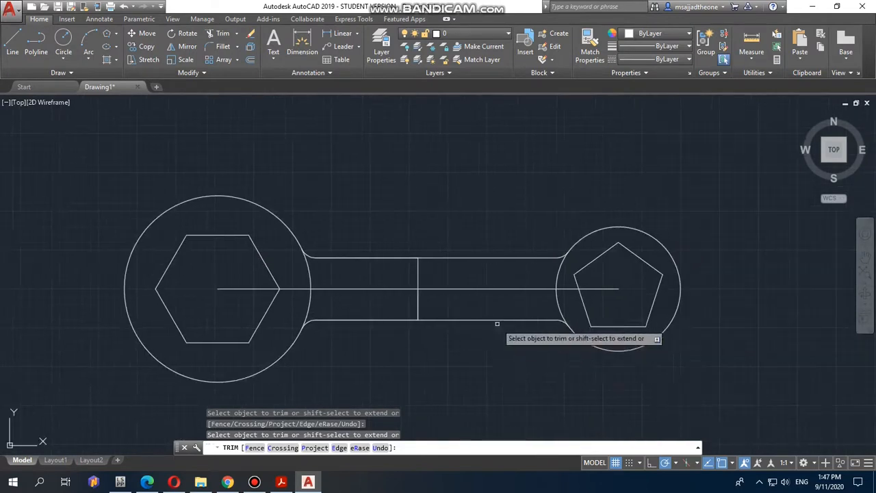
{"action": "key", "text": "Escape"}
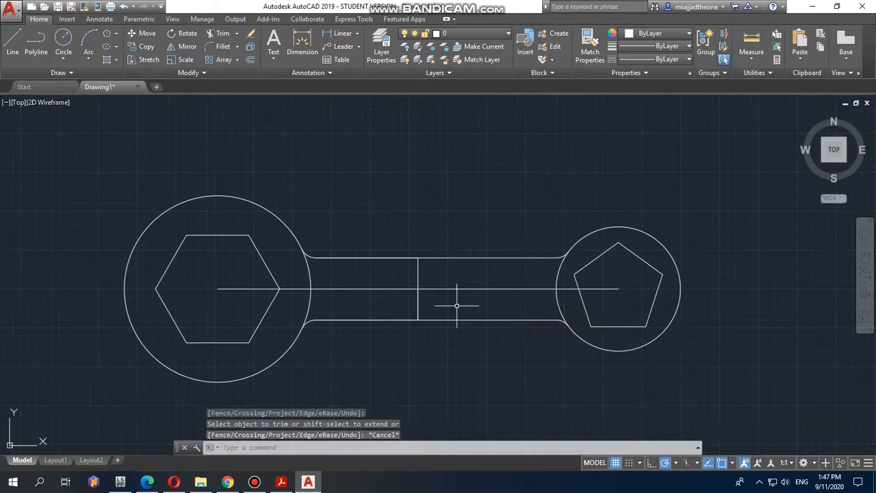
Delete the full-height vertical line across the middle of the handle.
{"action": "left_click", "coordinate": [417, 296]}
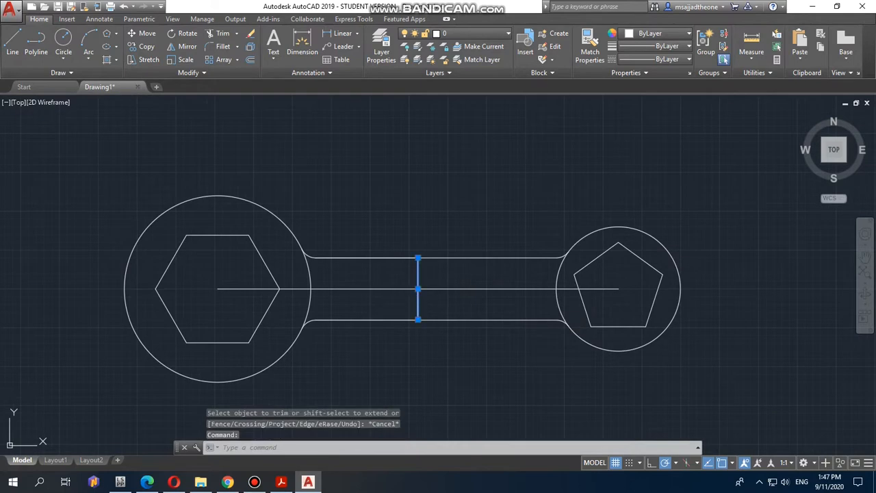
{"action": "key", "text": "Delete"}
{"action": "left_click", "coordinate": [416, 298]}
{"action": "left_click", "coordinate": [416, 297]}
{"action": "left_click", "coordinate": [376, 352]}
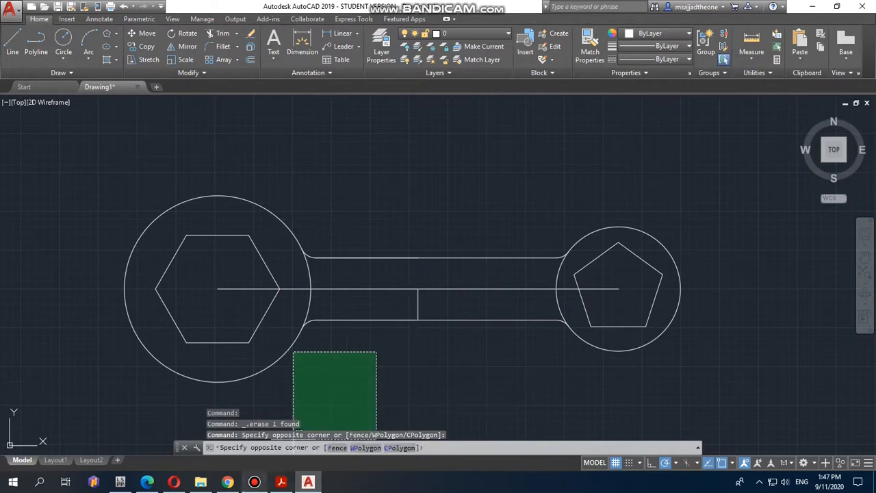
Check the reference drawing for the slot dimensions and delete the horizontal line joining the centres of the two circles.
{"action": "left_click", "coordinate": [281, 482]}
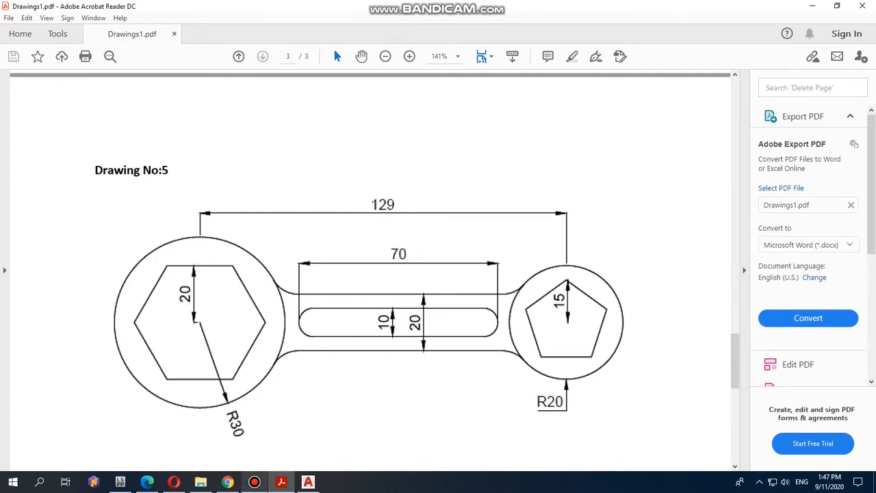
{"action": "left_click", "coordinate": [308, 481]}
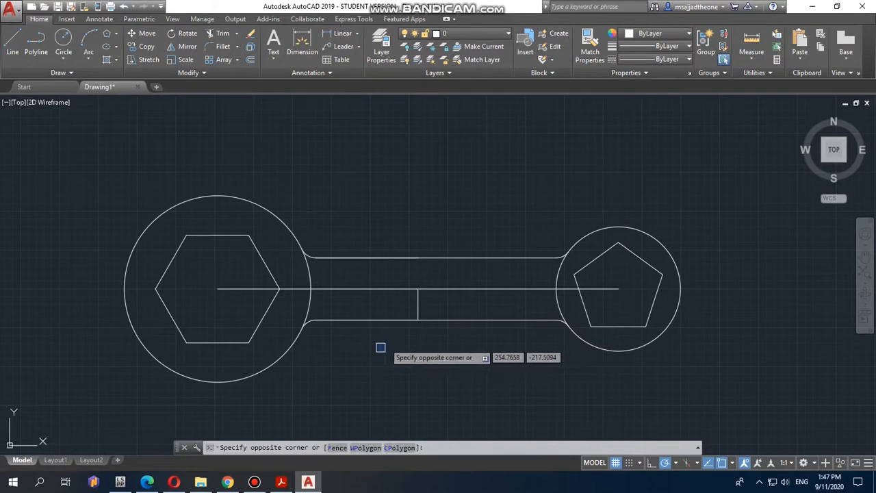
{"action": "key", "text": "Escape"}
{"action": "left_click", "coordinate": [290, 289]}
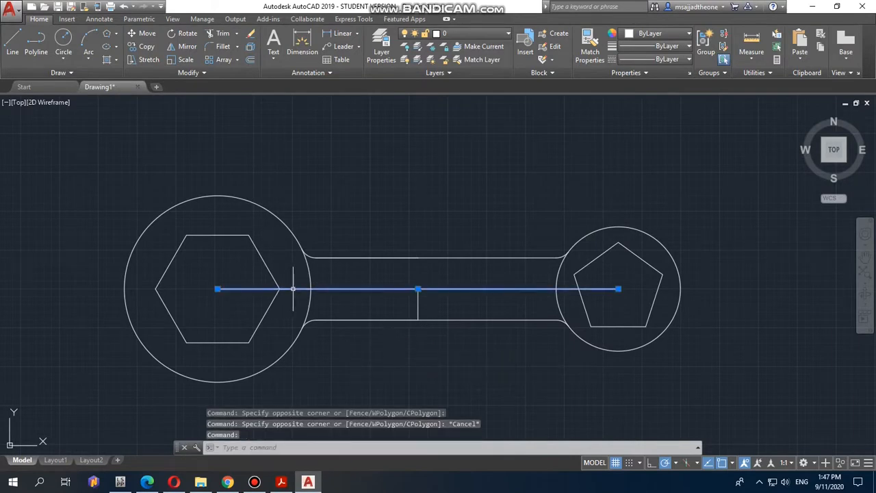
{"action": "key", "text": "Delete"}
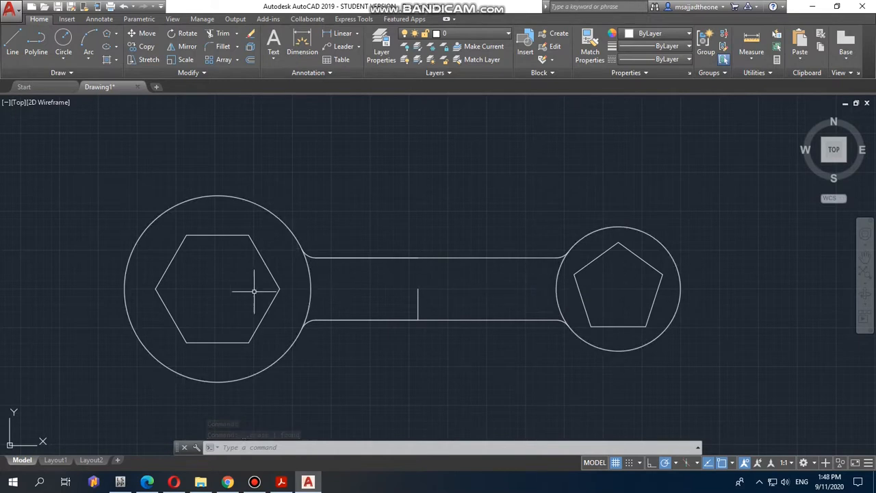
Draw a horizontal line along the handle's axis from the large circle's right quadrant to the small circle's left quadrant.
{"action": "left_click", "coordinate": [12, 45]}
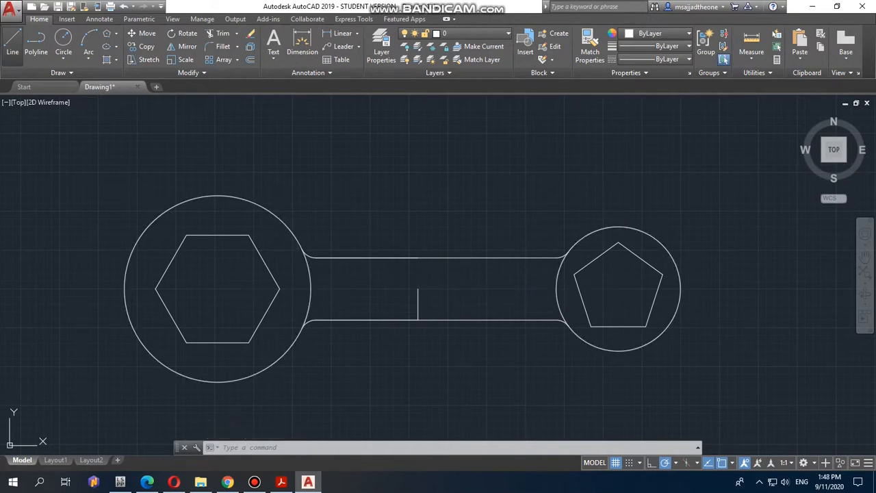
{"action": "left_click", "coordinate": [309, 288]}
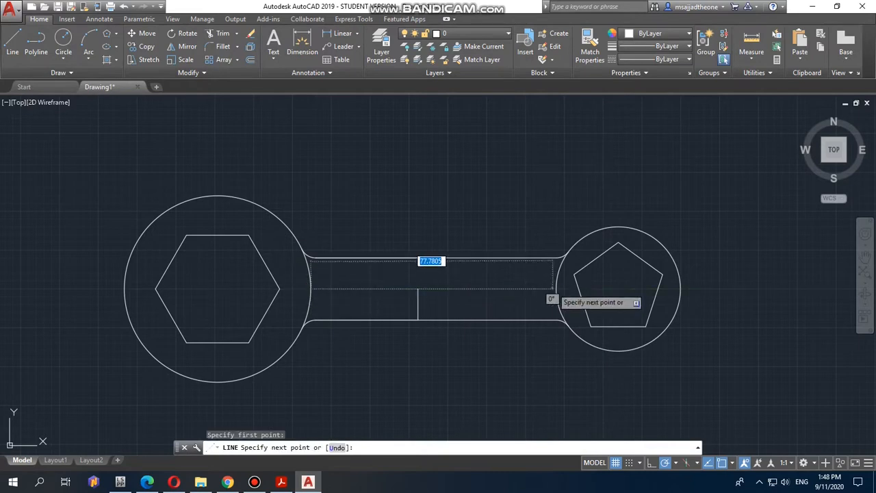
{"action": "left_click", "coordinate": [555, 288]}
{"action": "key", "text": "Escape"}
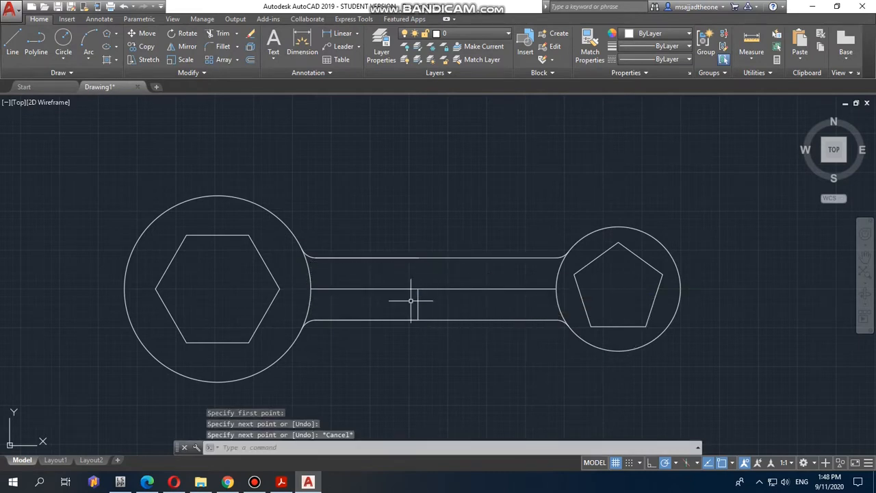
{"action": "key", "text": "space"}
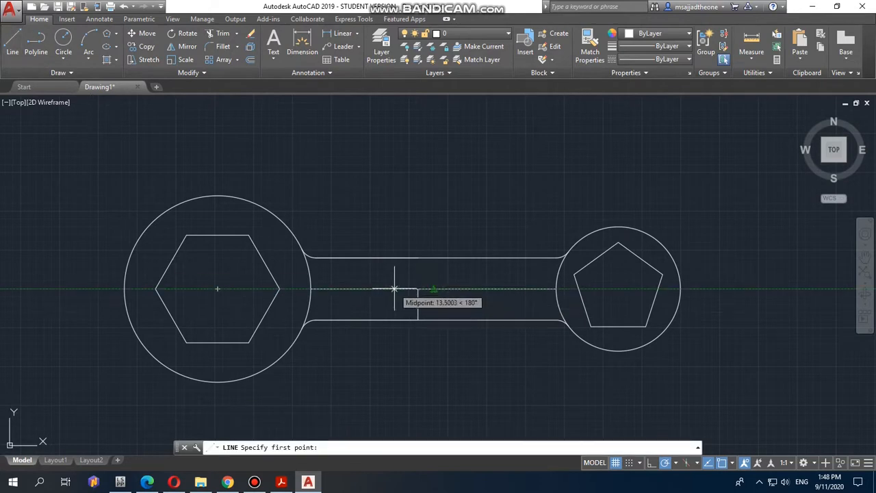
{"action": "left_click", "coordinate": [433, 288]}
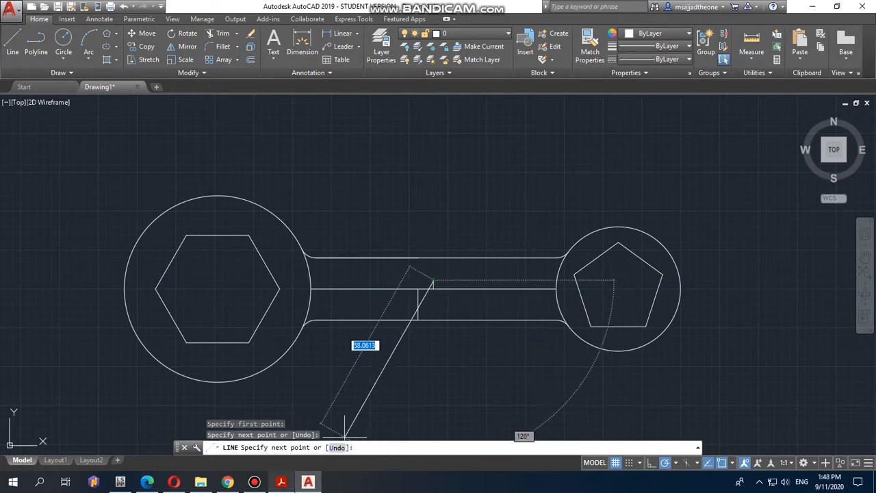
{"action": "left_click", "coordinate": [280, 482]}
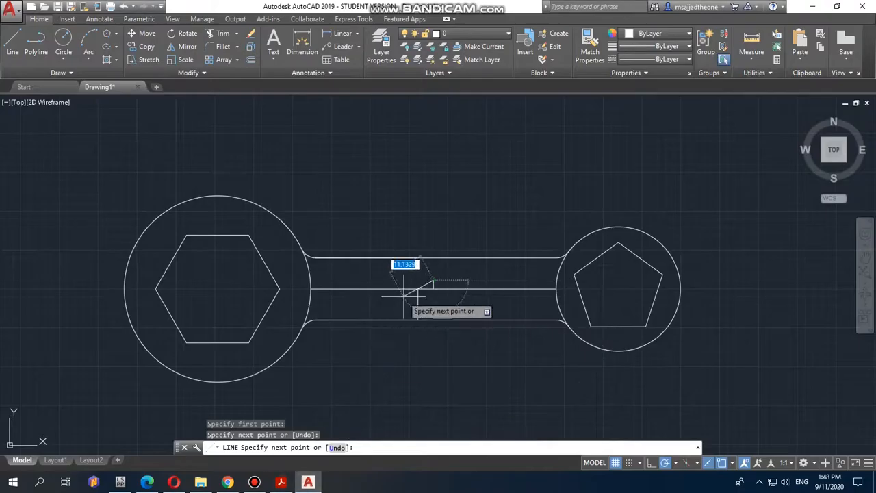
{"action": "left_click", "coordinate": [418, 288]}
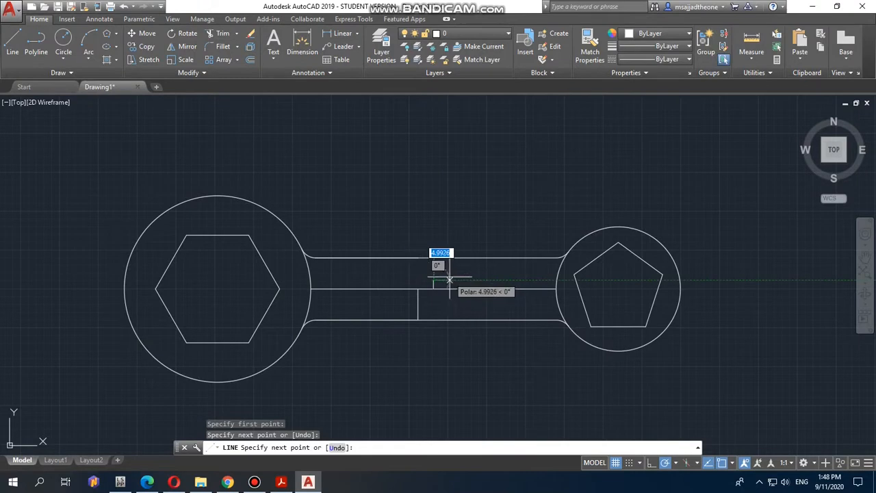
{"action": "key", "text": "Escape"}
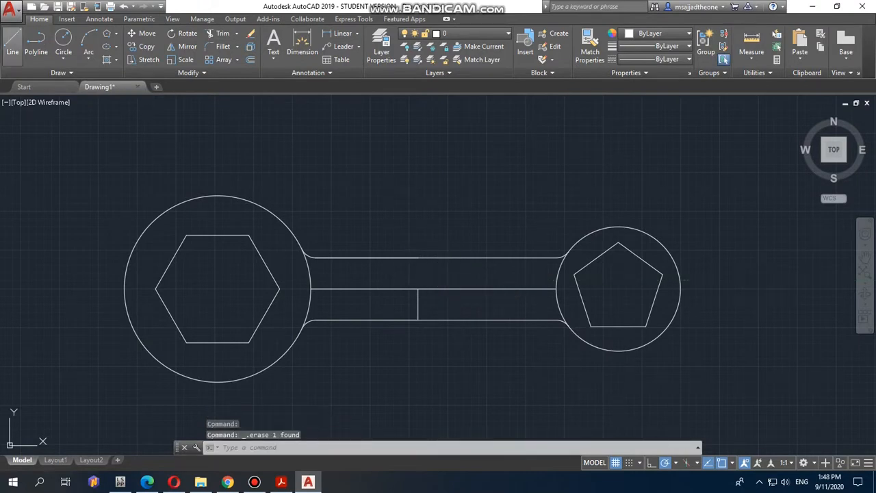
Draw a line from the handle axis midpoint 5 up and 10 straight down, and delete the short vertical line beside it.
{"action": "left_click", "coordinate": [12, 42]}
{"action": "left_click", "coordinate": [433, 288]}
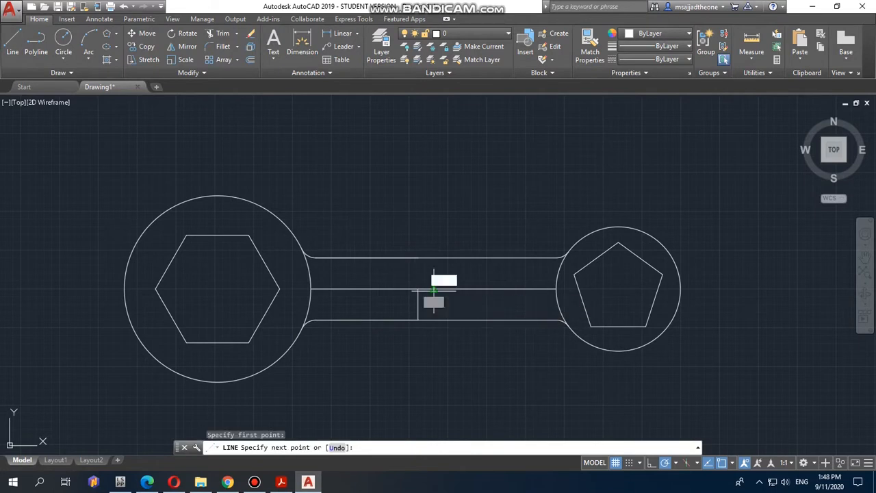
{"action": "type", "text": "5"}
{"action": "key", "text": "Return"}
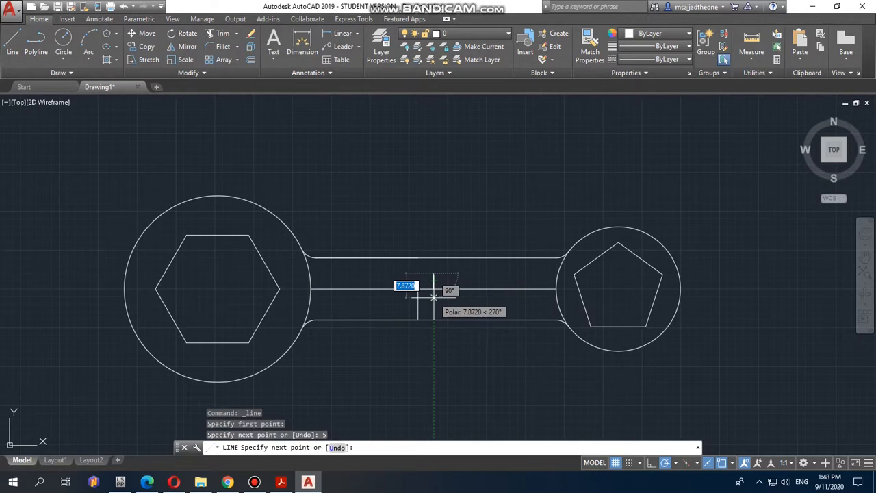
{"action": "key", "text": "Return"}
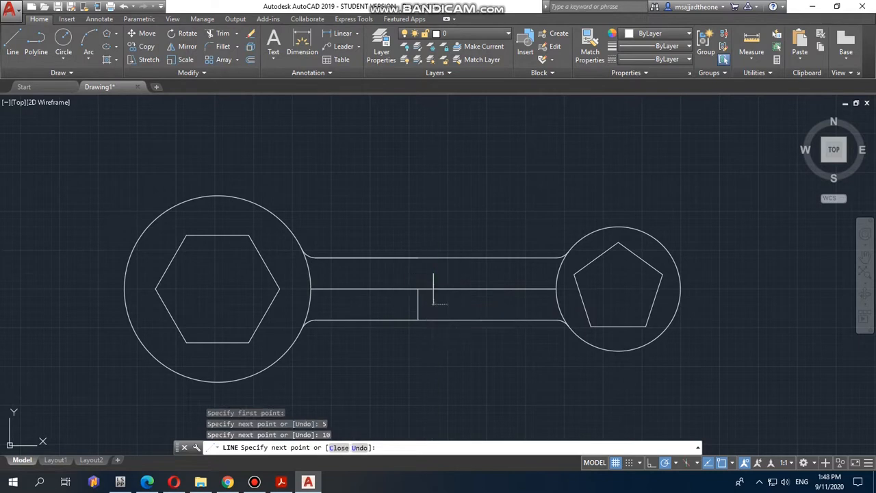
{"action": "key", "text": "Escape"}
{"action": "key", "text": "Delete"}
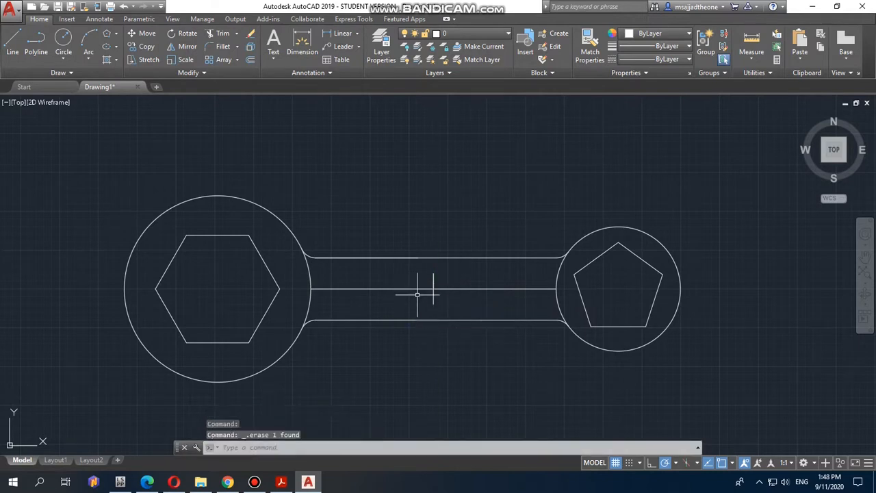
Begin the slot outline at the upper end of the middle vertical line, drawing 35 to the right and 10 down.
{"action": "left_click", "coordinate": [12, 44]}
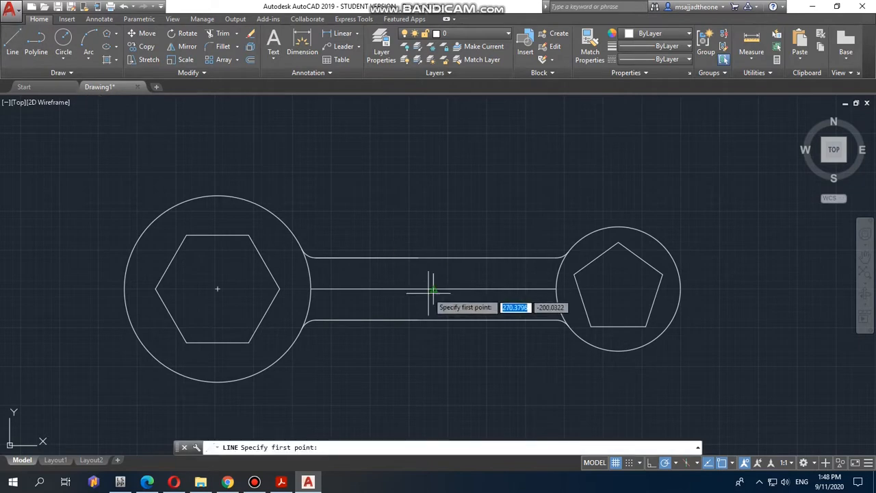
{"action": "left_click", "coordinate": [281, 482]}
{"action": "left_click", "coordinate": [280, 482]}
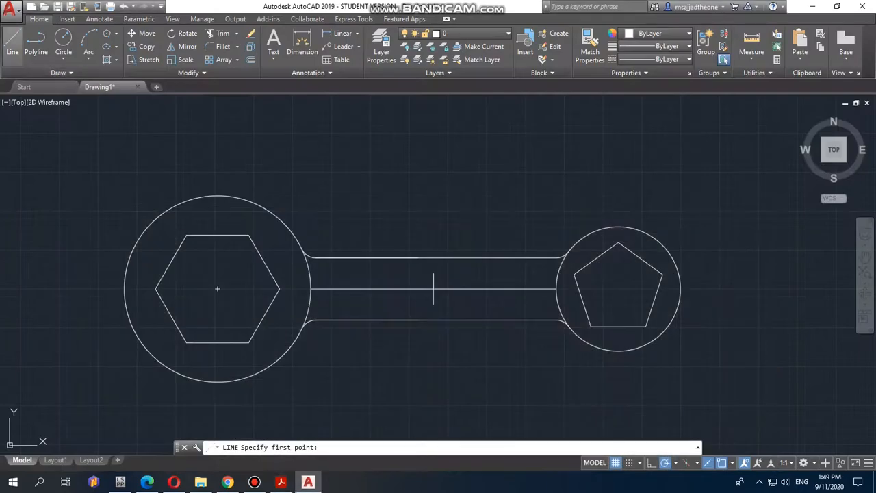
{"action": "left_click", "coordinate": [433, 273]}
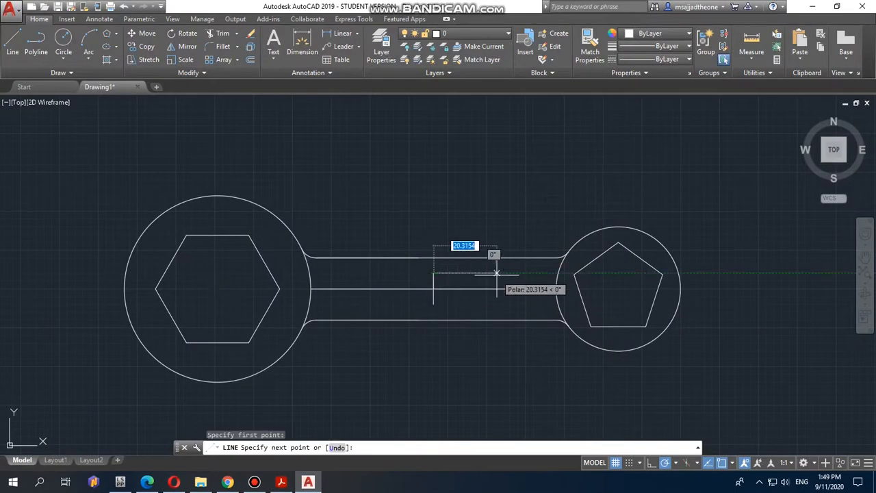
{"action": "type", "text": "35"}
{"action": "key", "text": "Return"}
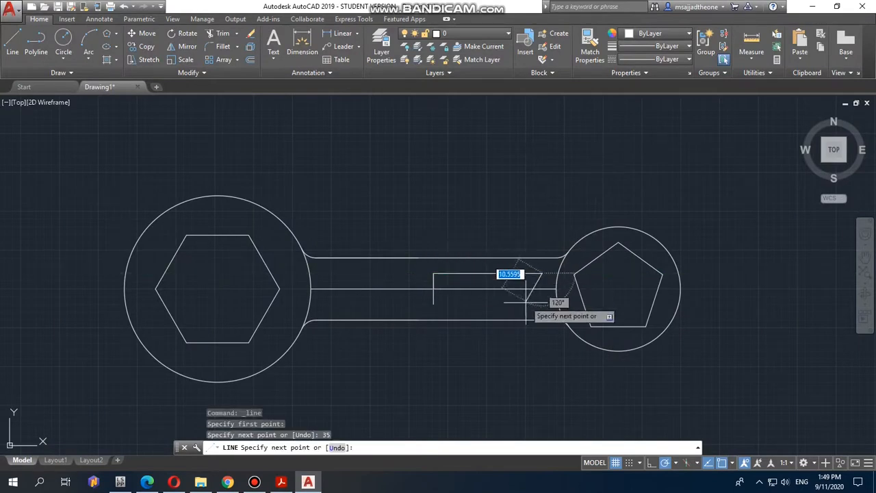
{"action": "type", "text": "1"}
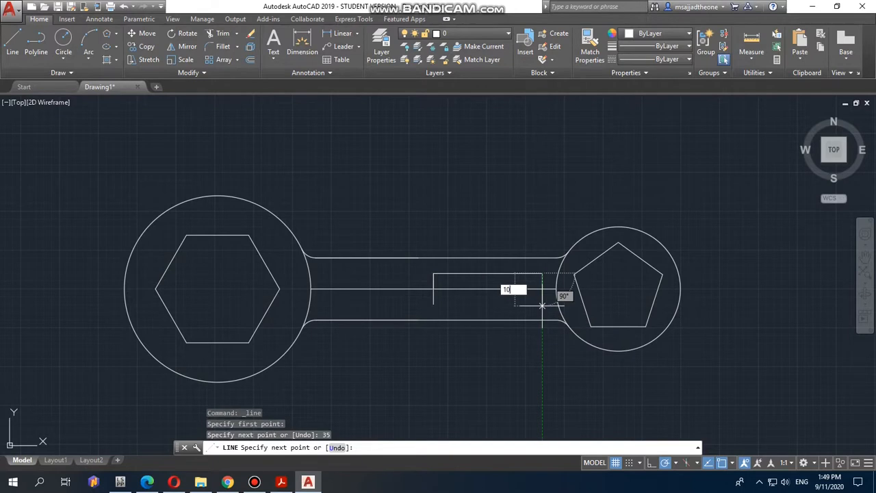
{"action": "type", "text": "0"}
{"action": "key", "text": "Return"}
Continue the slot outline 70 to the left and 10 up, and close it back to its starting point.
{"action": "type", "text": "70"}
{"action": "key", "text": "Return"}
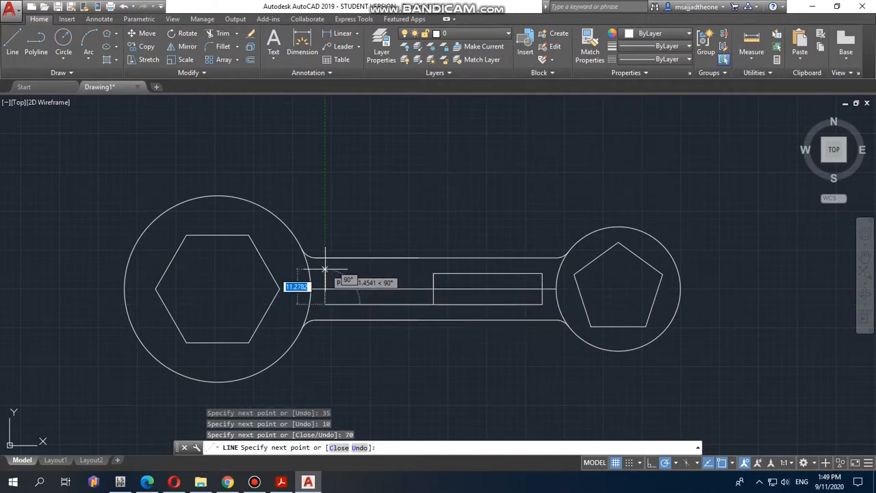
{"action": "type", "text": "10"}
{"action": "key", "text": "Return"}
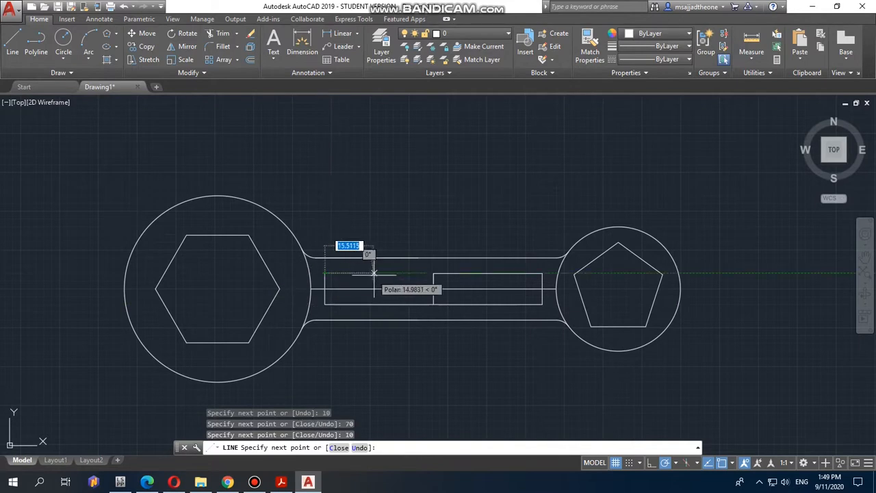
{"action": "key", "text": "Escape"}
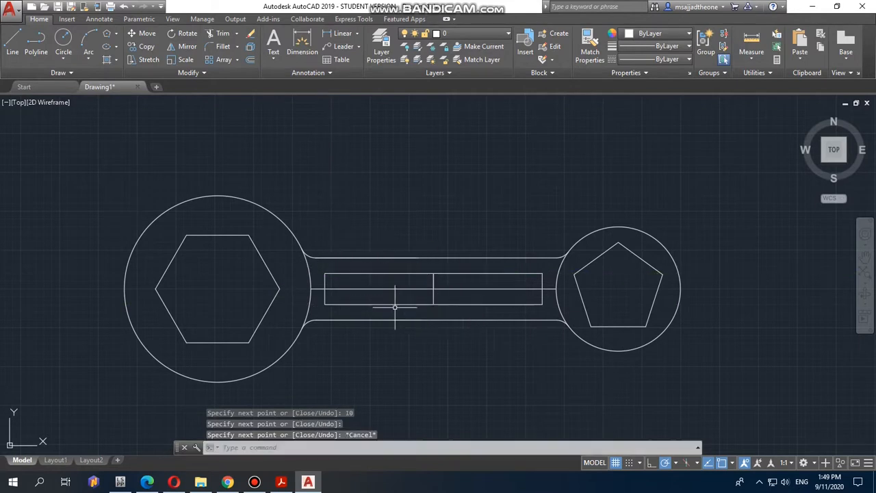
Delete the horizontal axis line and the vertical middle line running through the slot rectangle.
{"action": "left_click", "coordinate": [406, 288]}
{"action": "key", "text": "Delete"}
{"action": "left_click", "coordinate": [434, 288]}
{"action": "key", "text": "Delete"}
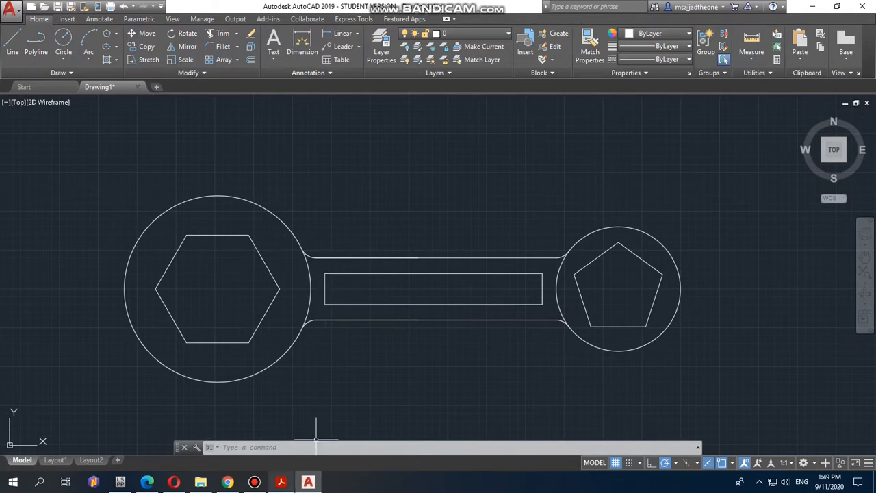
Check the slot ends in the reference drawing and fillet the slot rectangle's upper-right corner with radius 5.
{"action": "key", "text": "alt+Tab"}
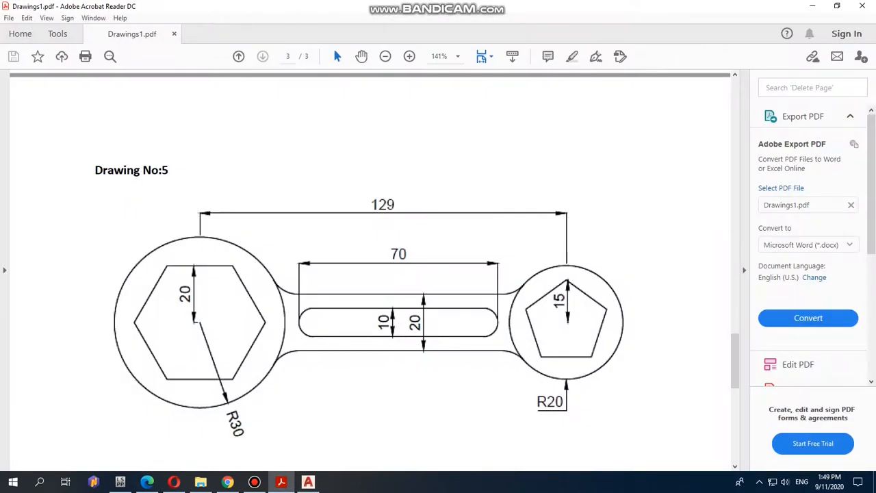
{"action": "key", "text": "alt+Tab"}
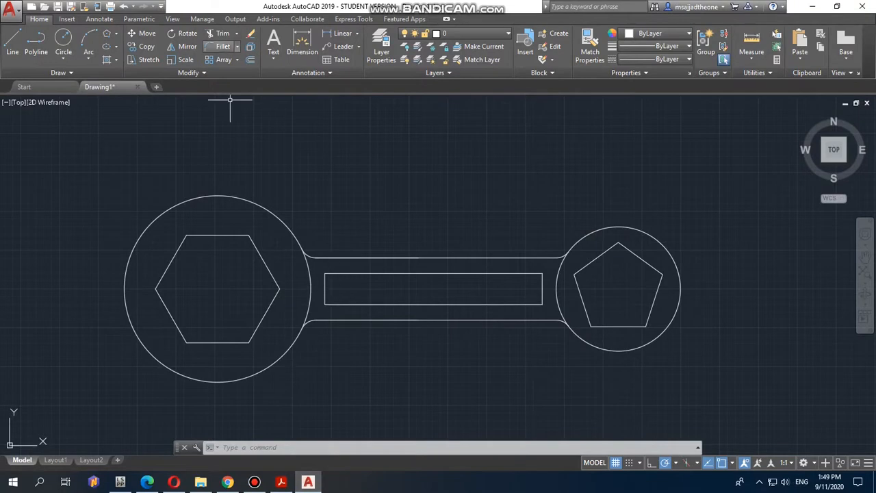
{"action": "left_click", "coordinate": [220, 46]}
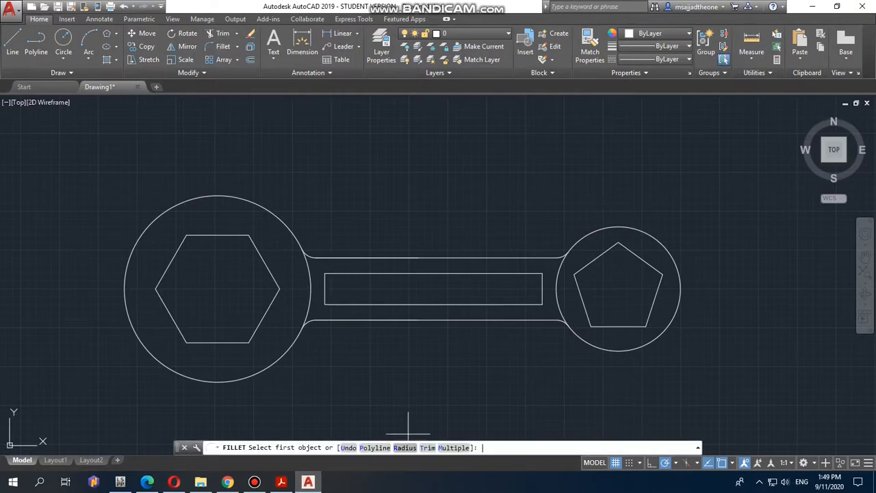
{"action": "type", "text": "R"}
{"action": "key", "text": "Return"}
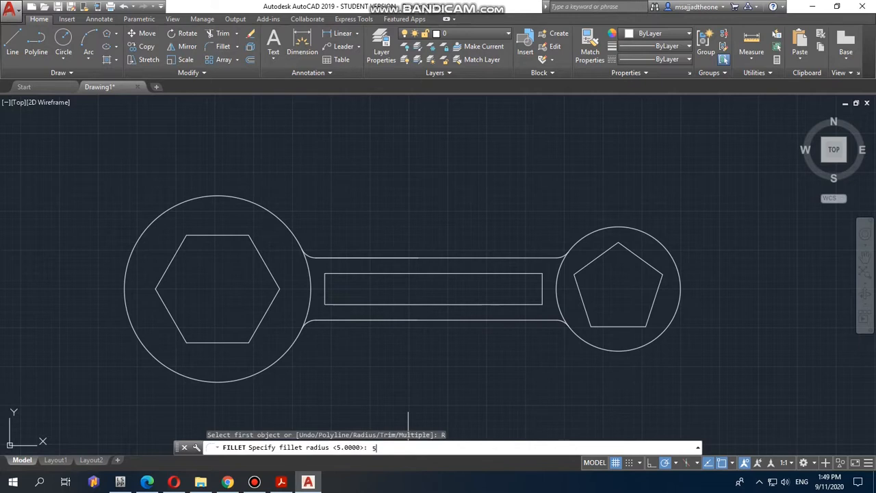
{"action": "type", "text": "5"}
{"action": "key", "text": "Return"}
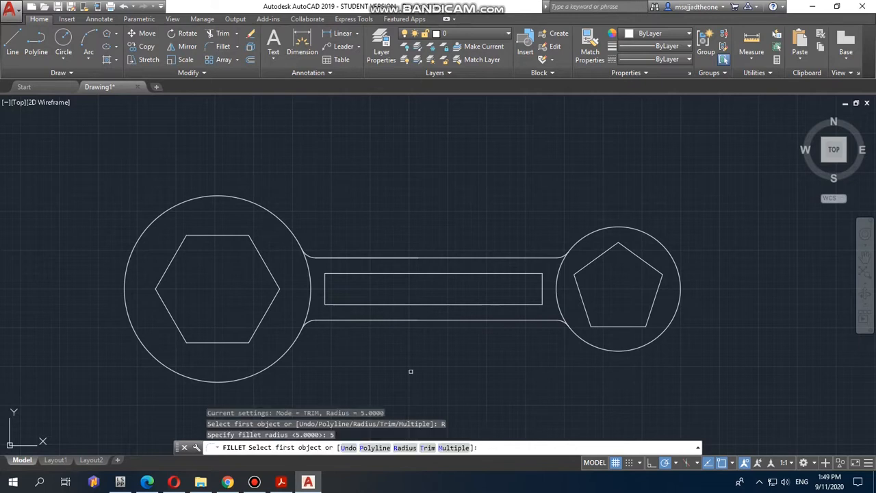
{"action": "left_click", "coordinate": [540, 278]}
{"action": "left_click", "coordinate": [541, 284]}
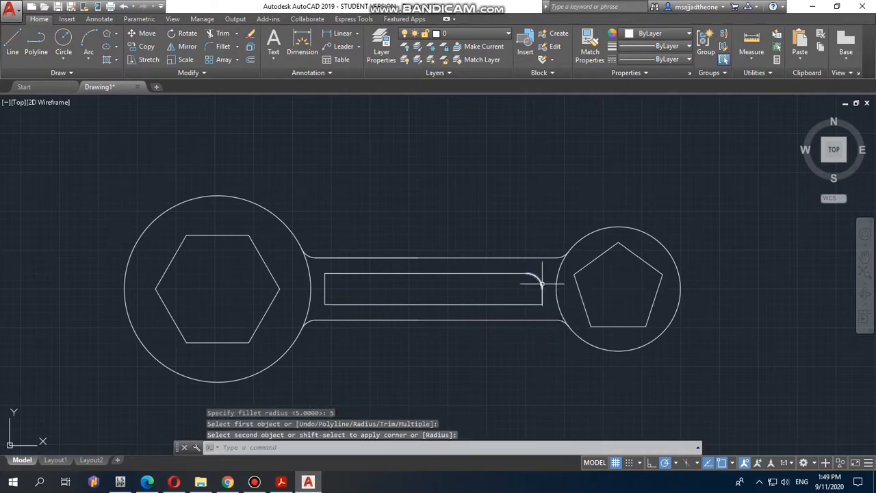
Fillet the slot's lower-right and lower-left corners with the same radius.
{"action": "key", "text": "Return"}
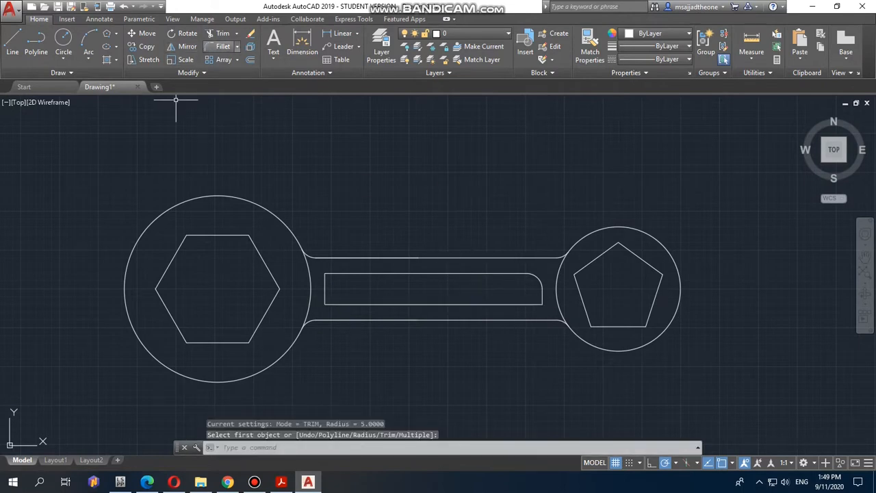
{"action": "left_click", "coordinate": [537, 304]}
{"action": "left_click", "coordinate": [541, 294]}
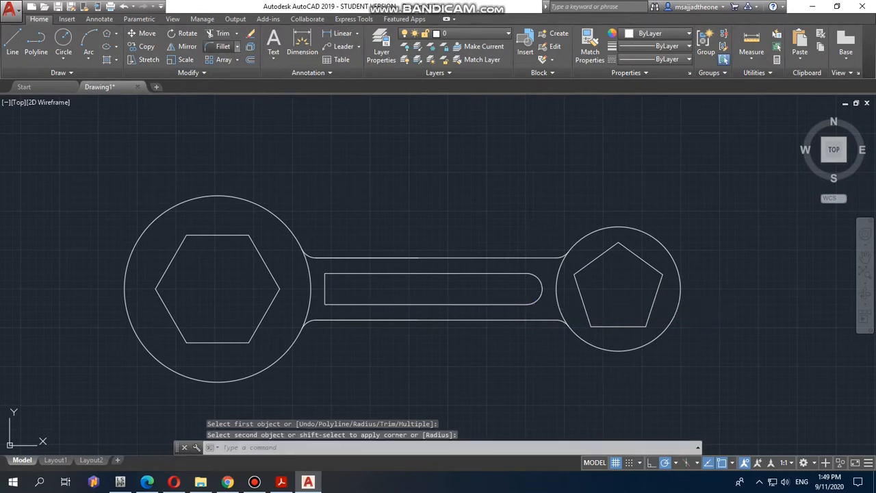
{"action": "left_click", "coordinate": [223, 46]}
{"action": "left_click", "coordinate": [326, 296]}
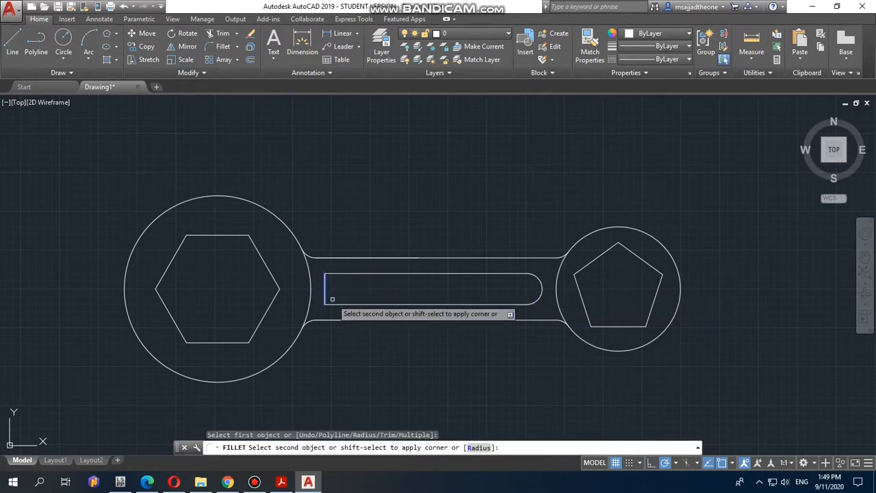
{"action": "left_click", "coordinate": [332, 304]}
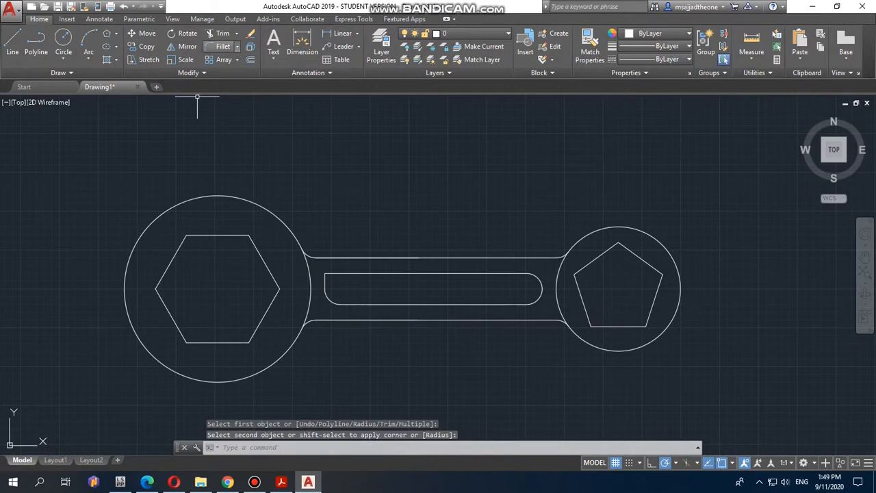
Fillet the slot's upper-left corner with the same radius.
{"action": "left_click", "coordinate": [223, 46]}
{"action": "left_click", "coordinate": [326, 280]}
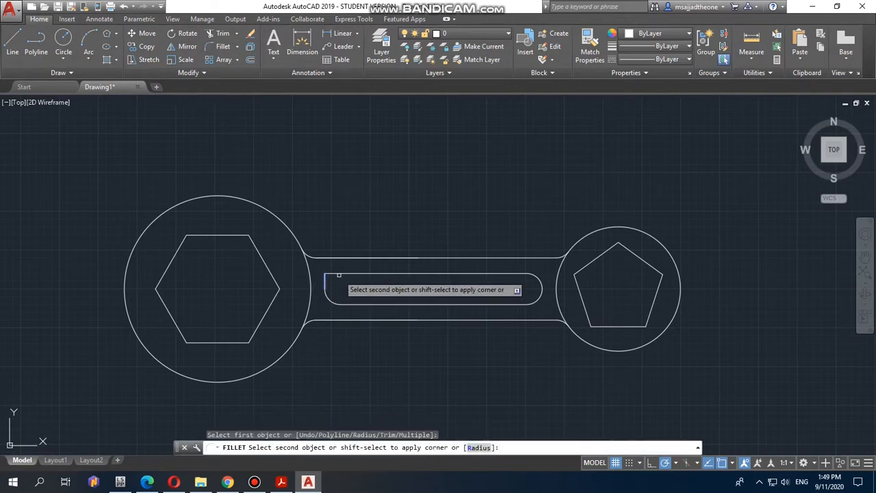
{"action": "left_click", "coordinate": [342, 274]}
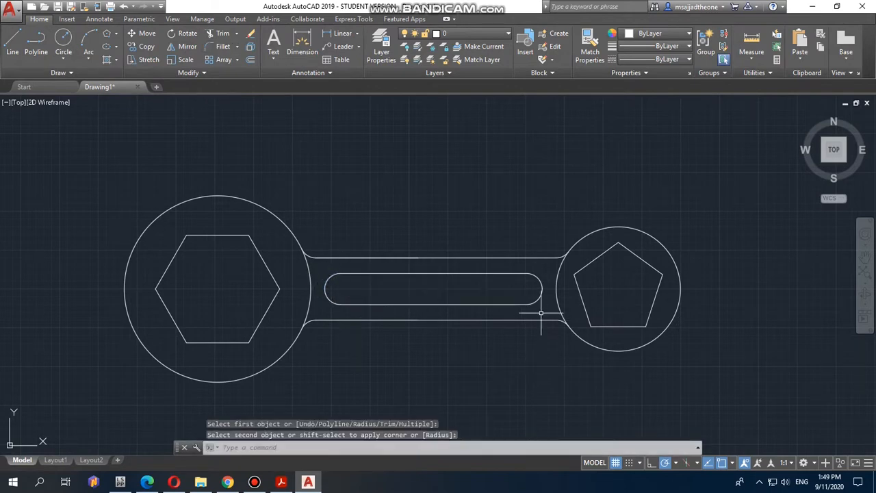
{"action": "scroll", "coordinate": [455, 265], "scroll_direction": "down", "scroll_amount": 2}
{"action": "scroll", "coordinate": [452, 315], "scroll_direction": "down", "scroll_amount": 2}
{"action": "scroll", "coordinate": [441, 279], "scroll_direction": "up", "scroll_amount": 1}
{"action": "scroll", "coordinate": [441, 280], "scroll_direction": "up", "scroll_amount": 2}
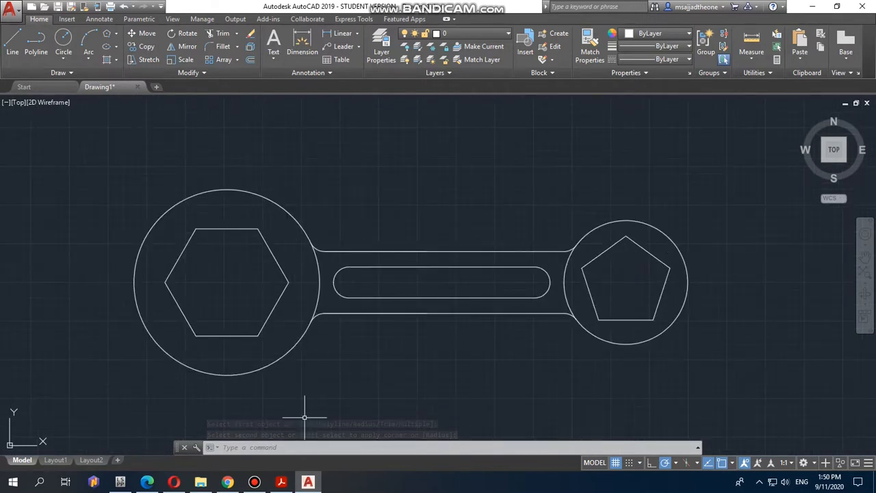
{"action": "left_click", "coordinate": [254, 482]}
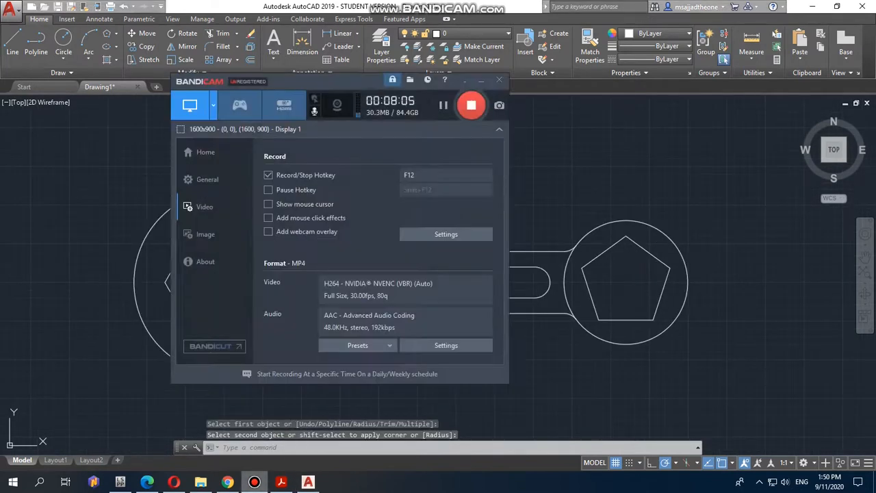
{"action": "left_click", "coordinate": [464, 80]}
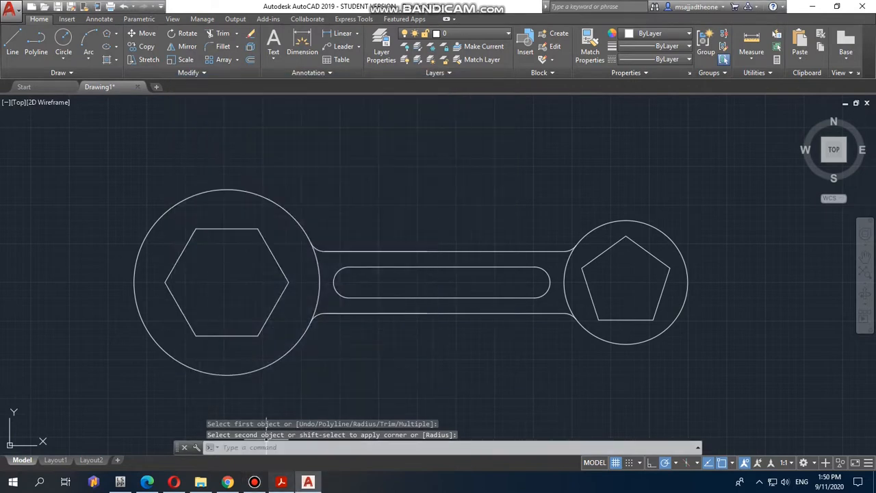
Check the dimensions in the reference drawing and add a radius dimension to the large circle around the hexagon, with its text outside the circle.
{"action": "left_click", "coordinate": [280, 481]}
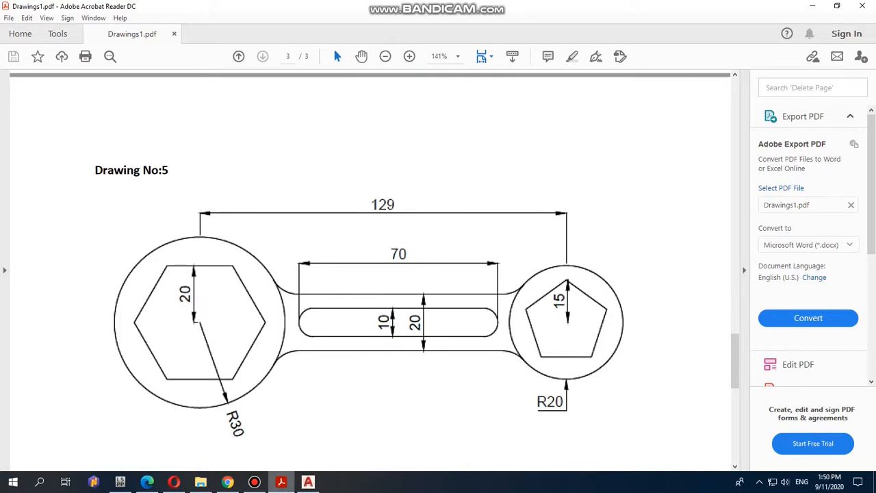
{"action": "key", "text": "alt+Tab"}
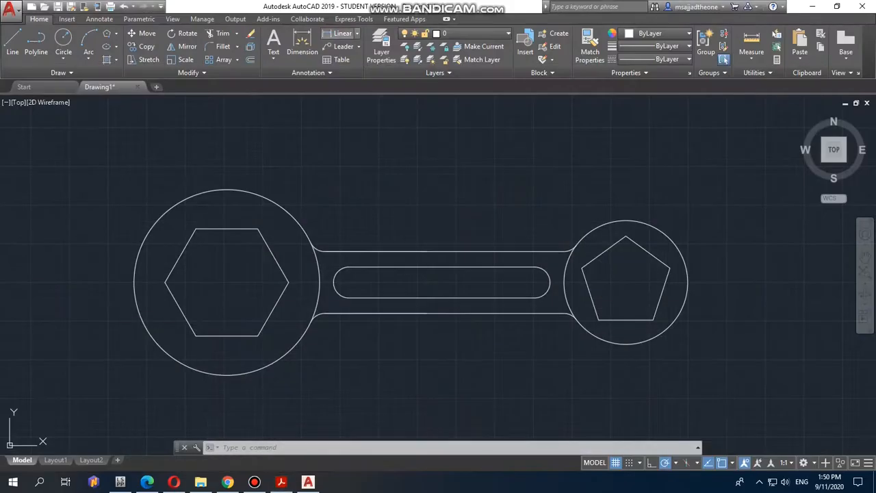
{"action": "key", "text": "alt+Tab"}
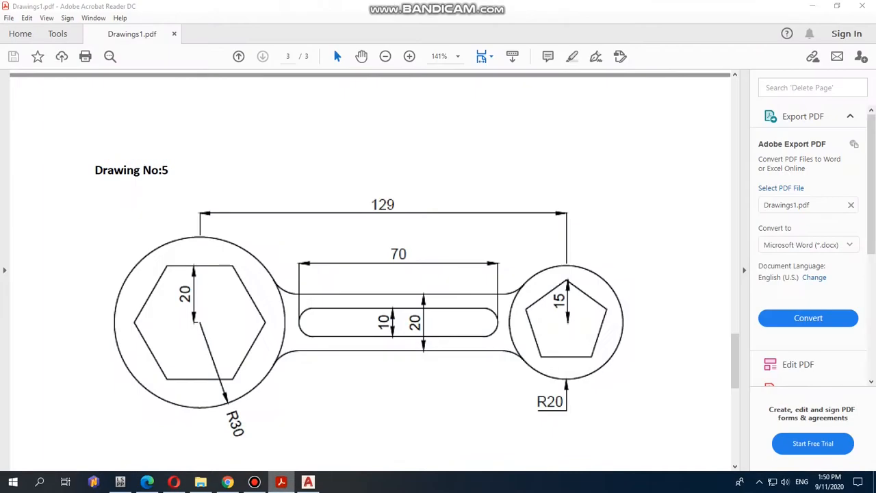
{"action": "key", "text": "alt+Tab"}
{"action": "left_click", "coordinate": [356, 33]}
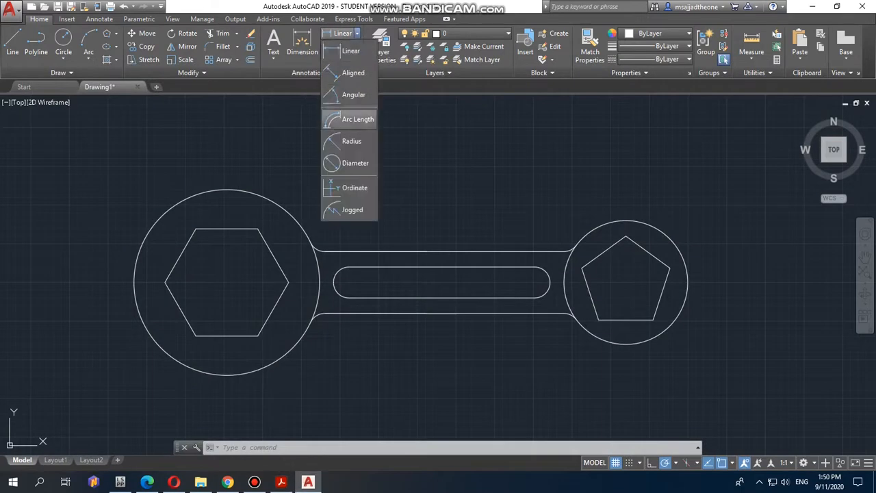
{"action": "left_click", "coordinate": [345, 141]}
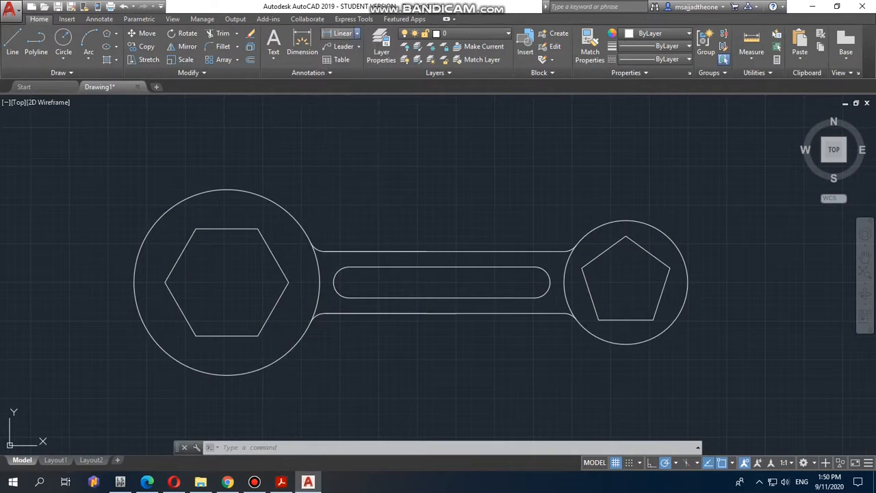
{"action": "left_click", "coordinate": [278, 264]}
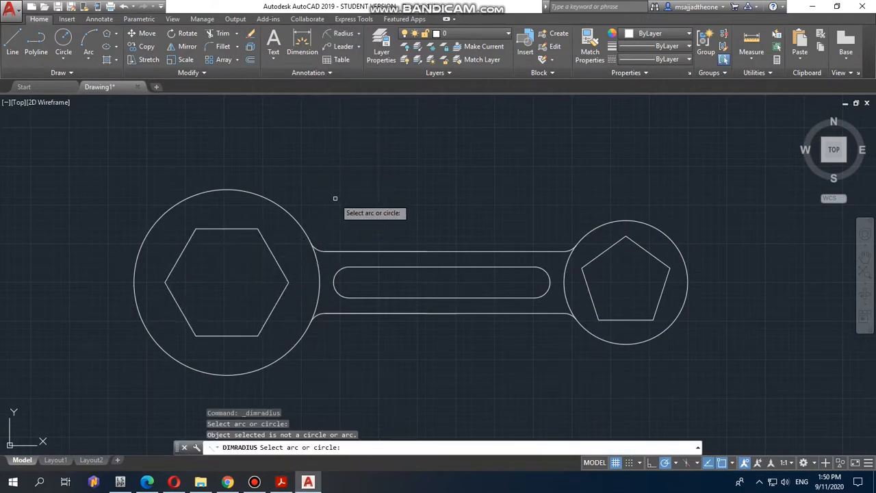
{"action": "left_click", "coordinate": [277, 260]}
{"action": "left_click", "coordinate": [304, 229]}
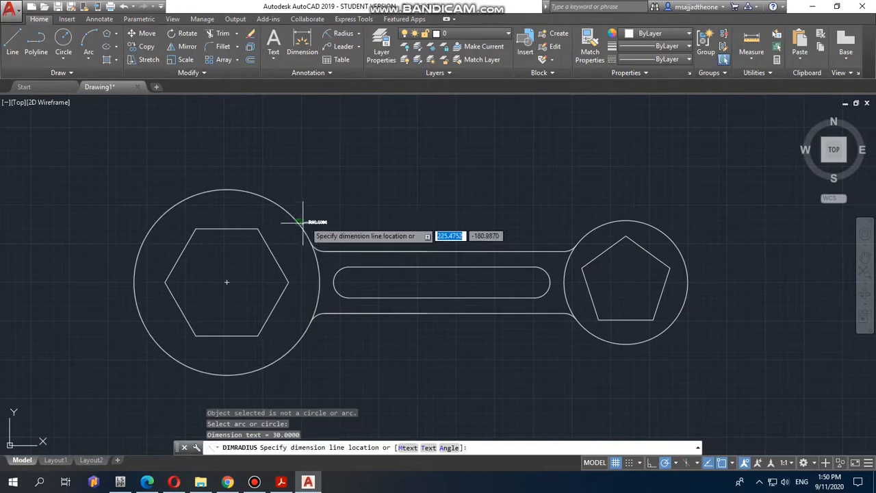
{"action": "left_click", "coordinate": [338, 183]}
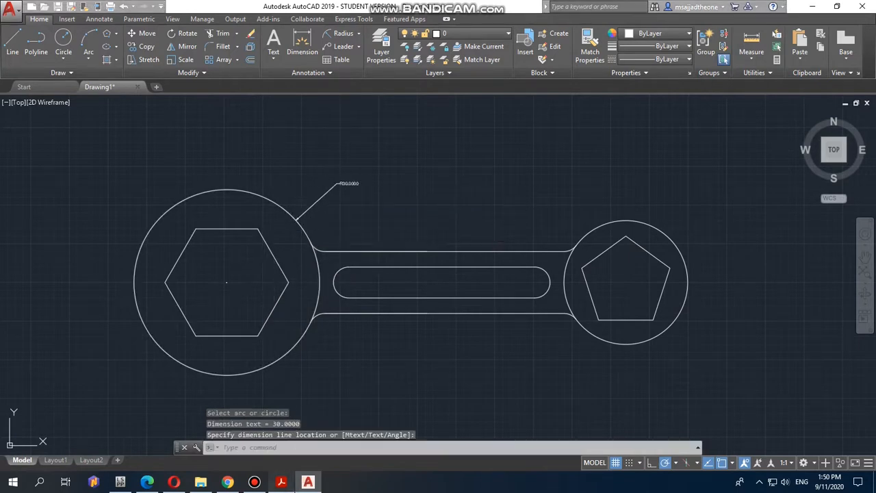
Add a vertical linear dimension from the large circle's centre to the hexagon's top edge, placed outside the circle on its left side.
{"action": "left_click", "coordinate": [281, 482]}
{"action": "key", "text": "alt+Tab"}
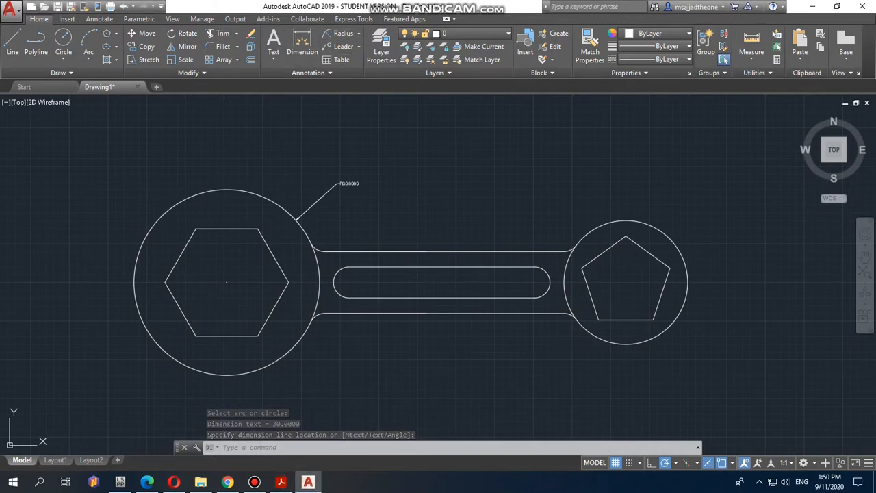
{"action": "left_click", "coordinate": [358, 33]}
{"action": "left_click", "coordinate": [351, 50]}
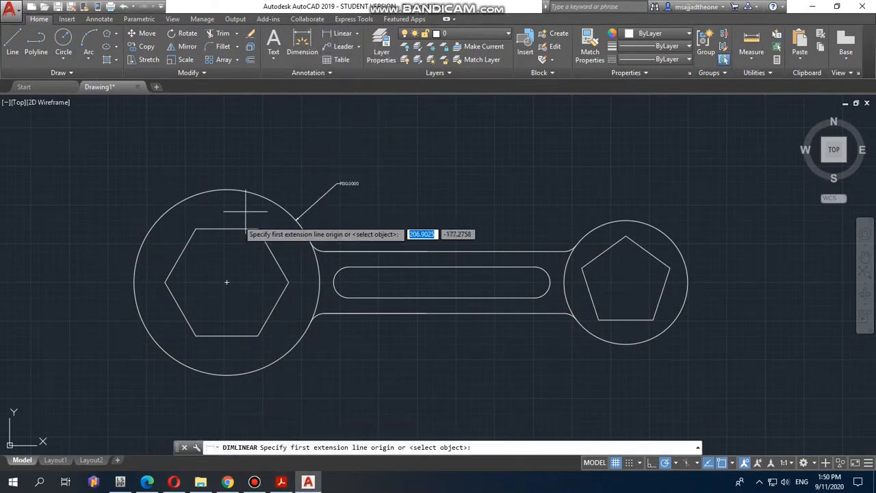
{"action": "left_click", "coordinate": [226, 281]}
{"action": "left_click", "coordinate": [226, 230]}
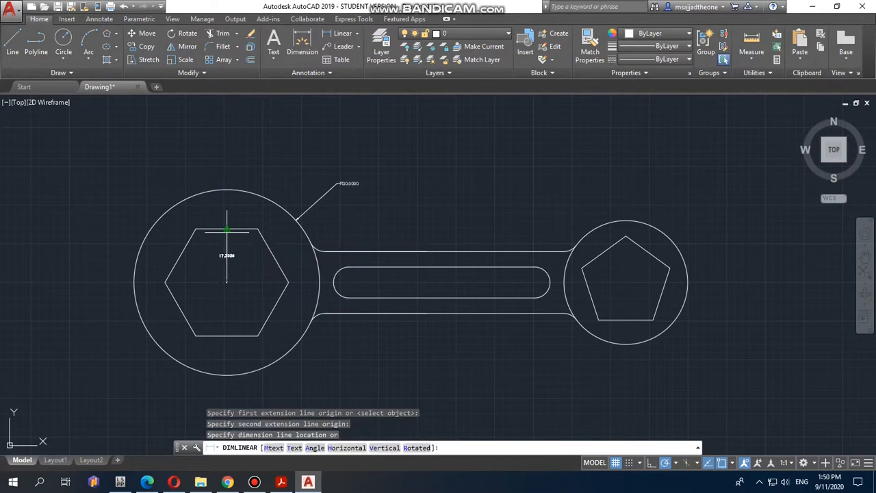
{"action": "left_click", "coordinate": [128, 249]}
{"action": "scroll", "coordinate": [123, 253], "scroll_direction": "down", "scroll_amount": 3}
{"action": "scroll", "coordinate": [125, 253], "scroll_direction": "up", "scroll_amount": 3}
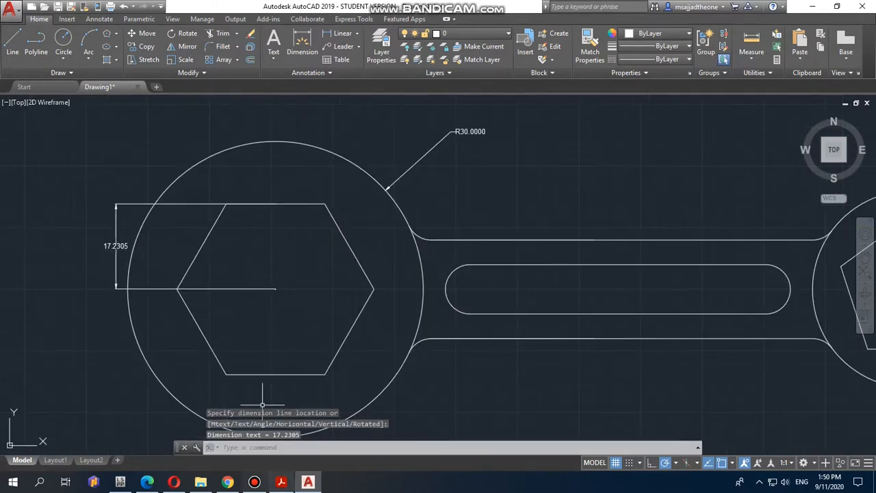
Compare with the reference drawing and undo the hexagon's vertical linear dimension.
{"action": "key", "text": "alt+Tab"}
{"action": "key", "text": "alt+Tab"}
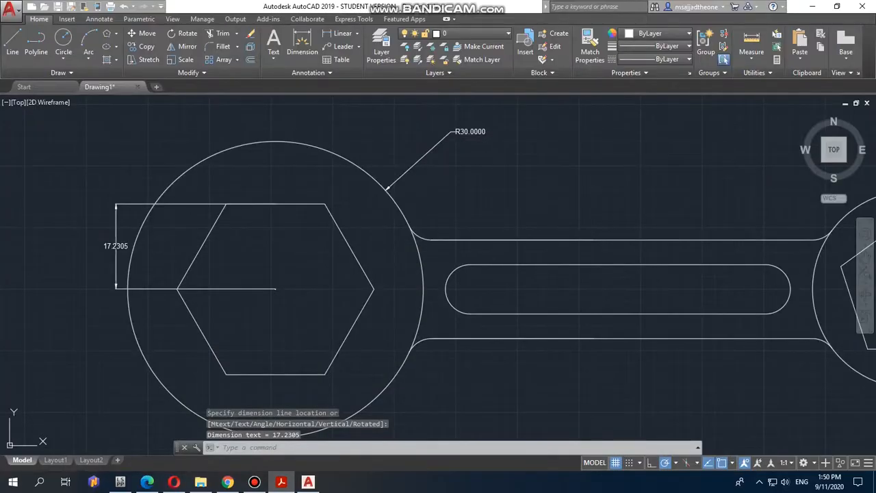
{"action": "key", "text": "ctrl+z"}
{"action": "key", "text": "ctrl+z"}
{"action": "left_click", "coordinate": [355, 33]}
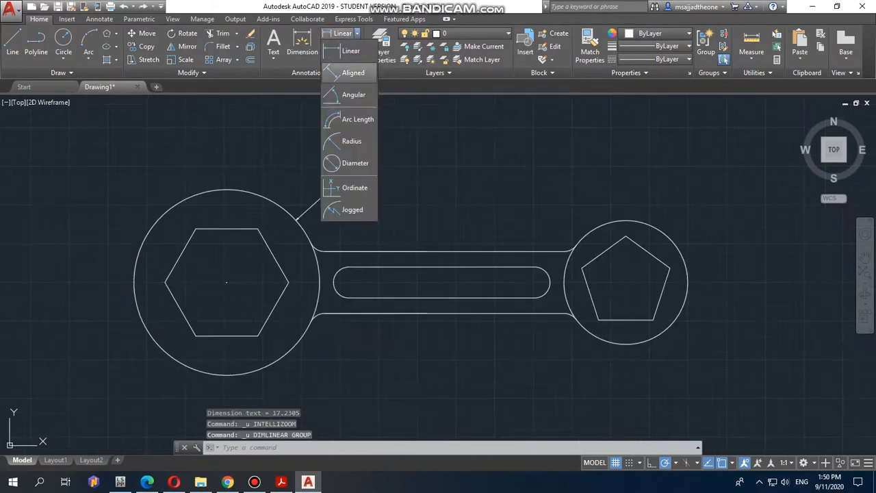
{"action": "left_click", "coordinate": [345, 52]}
{"action": "left_click", "coordinate": [226, 282]}
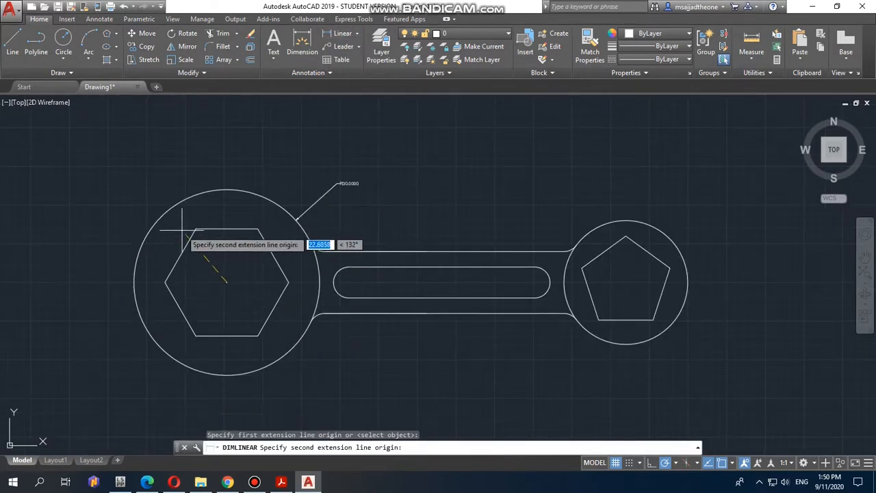
{"action": "left_click", "coordinate": [194, 230]}
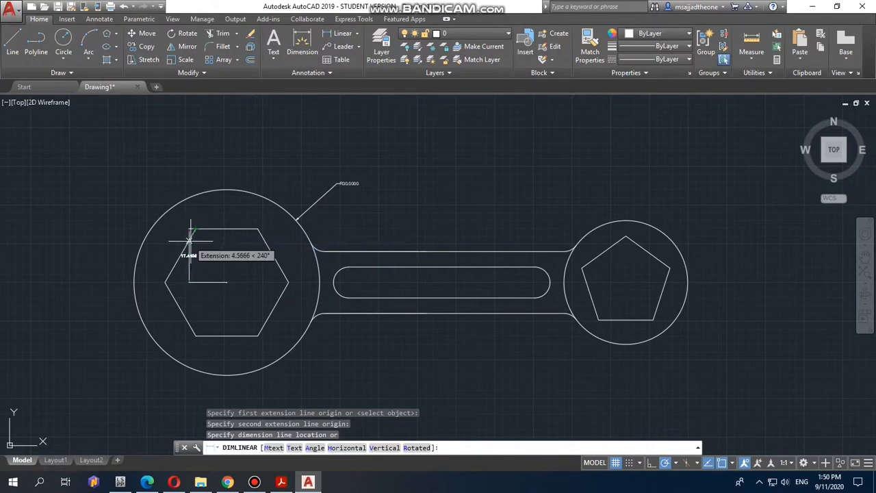
{"action": "key", "text": "Escape"}
Add an aligned dimension from the hexagon's upper-left vertex to the centre of the large circle.
{"action": "left_click", "coordinate": [356, 33]}
{"action": "left_click", "coordinate": [341, 71]}
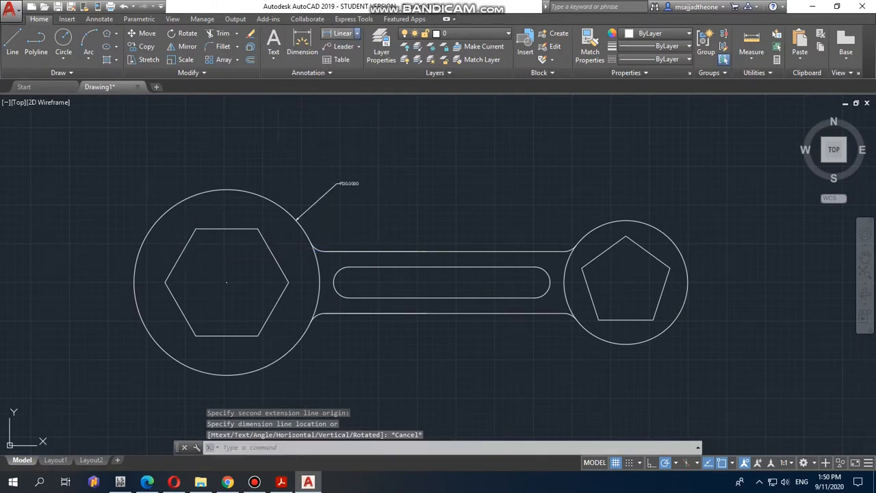
{"action": "left_click", "coordinate": [196, 229]}
{"action": "left_click", "coordinate": [227, 281]}
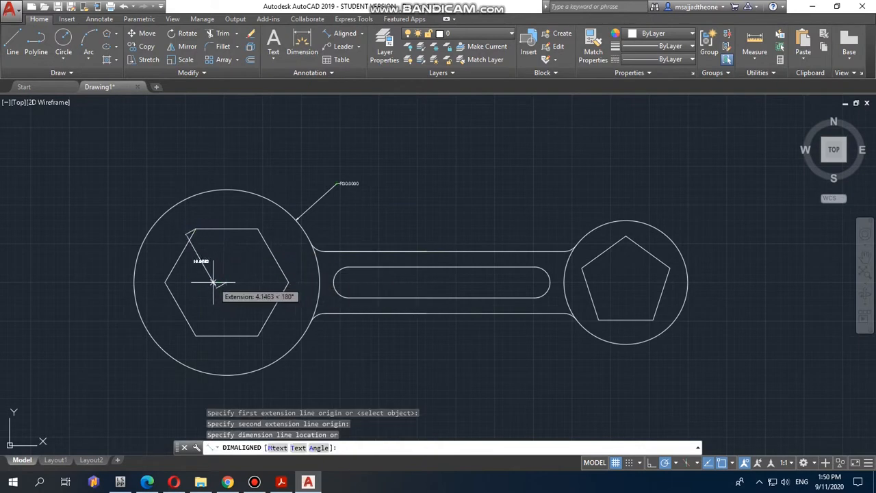
{"action": "left_click", "coordinate": [195, 267]}
{"action": "scroll", "coordinate": [196, 268], "scroll_direction": "down", "scroll_amount": 4}
{"action": "scroll", "coordinate": [196, 269], "scroll_direction": "up", "scroll_amount": 8}
{"action": "scroll", "coordinate": [199, 269], "scroll_direction": "down", "scroll_amount": 2}
Delete the aligned dimension between the hexagon's upper-left vertex and the centre.
{"action": "key", "text": "Escape"}
{"action": "left_click", "coordinate": [174, 287]}
{"action": "left_click", "coordinate": [164, 273]}
{"action": "mouse_move", "coordinate": [168, 270]}
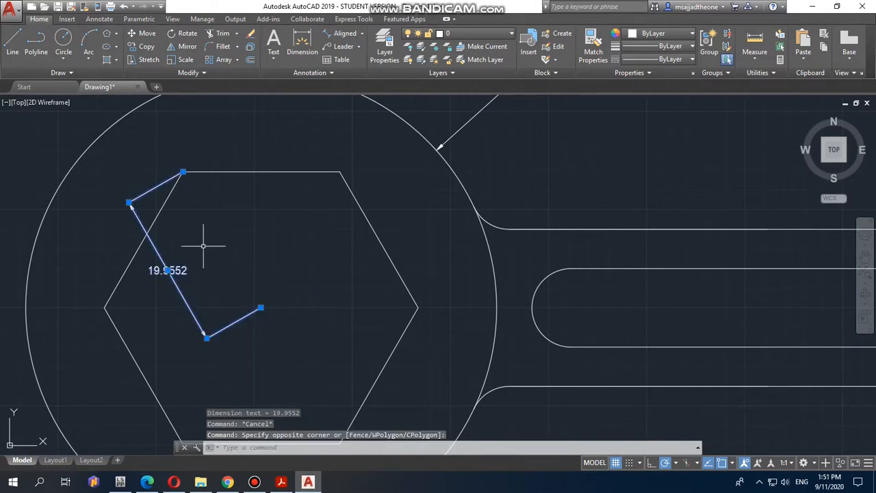
{"action": "key", "text": "Delete"}
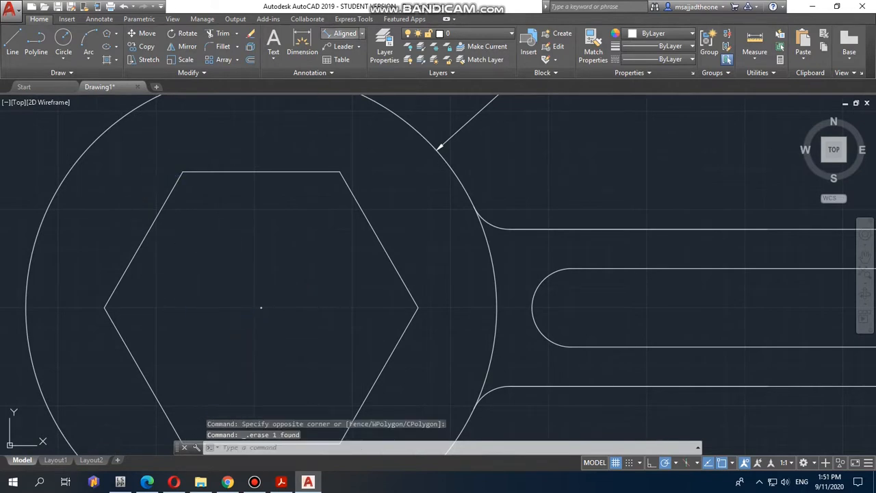
{"action": "left_click", "coordinate": [361, 32]}
{"action": "left_click", "coordinate": [346, 45]}
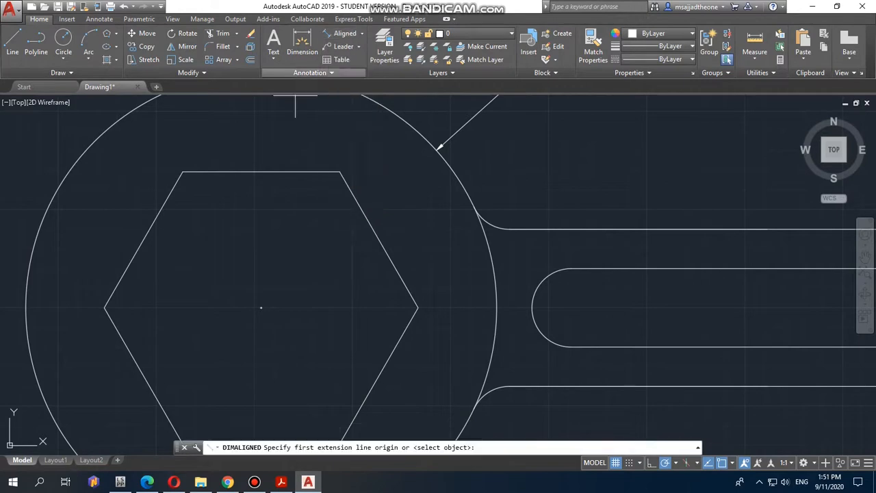
{"action": "left_click", "coordinate": [261, 308]}
{"action": "left_click", "coordinate": [417, 308]}
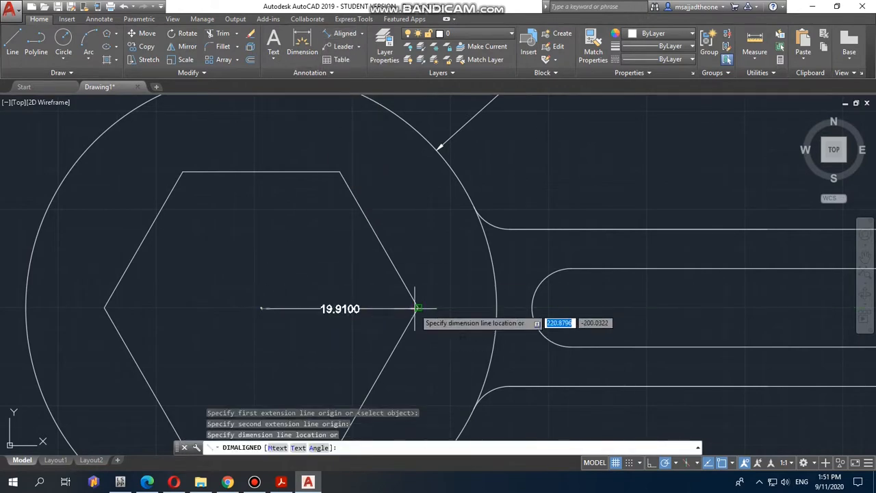
{"action": "key", "text": "Escape"}
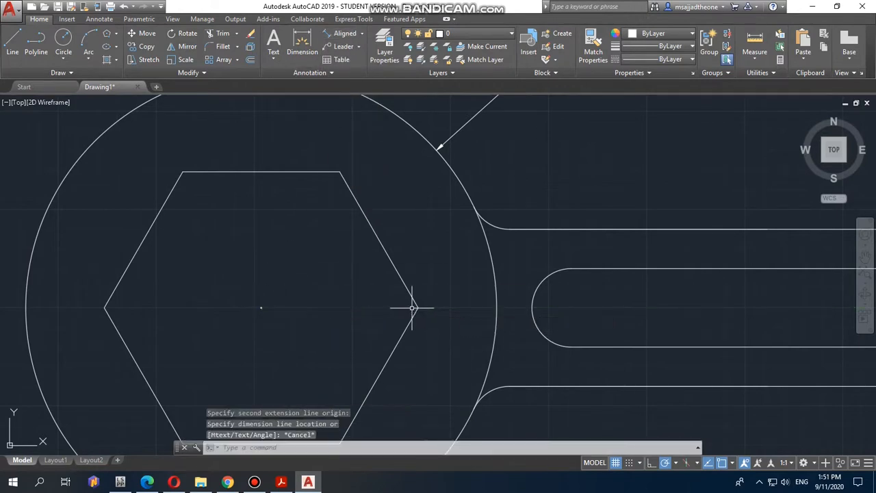
Try to add a radius and a diameter dimension to the hexagon's top edge.
{"action": "left_click", "coordinate": [375, 33]}
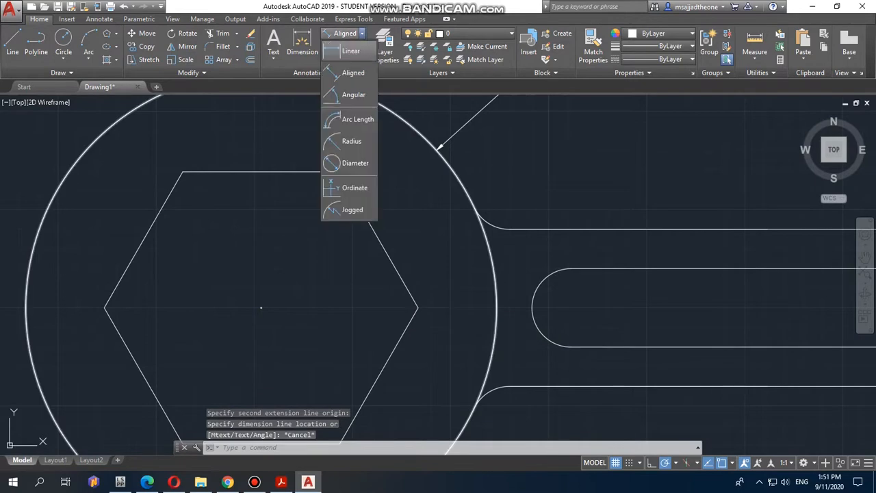
{"action": "left_click", "coordinate": [345, 54]}
{"action": "left_click", "coordinate": [356, 33]}
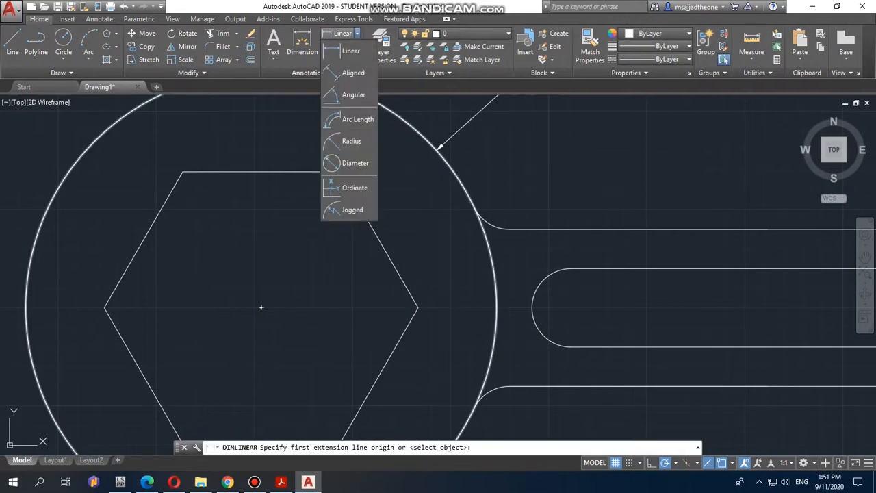
{"action": "left_click", "coordinate": [351, 141]}
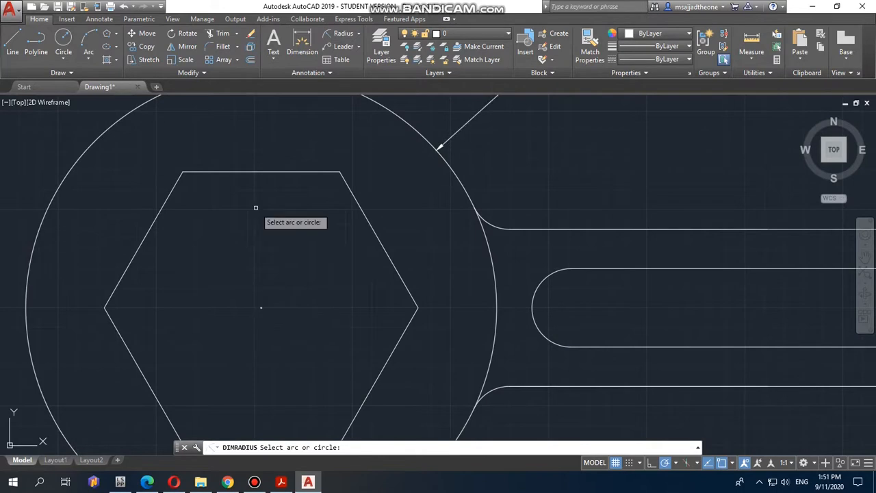
{"action": "left_click", "coordinate": [315, 172]}
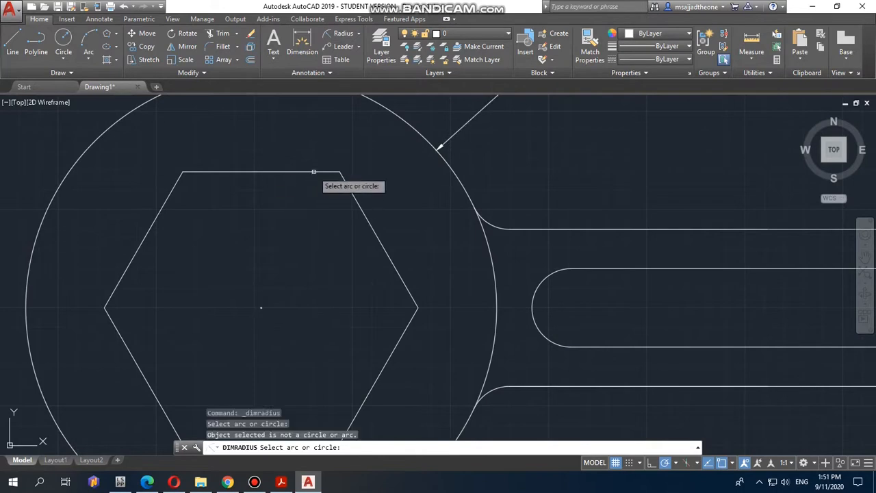
{"action": "left_click", "coordinate": [358, 33]}
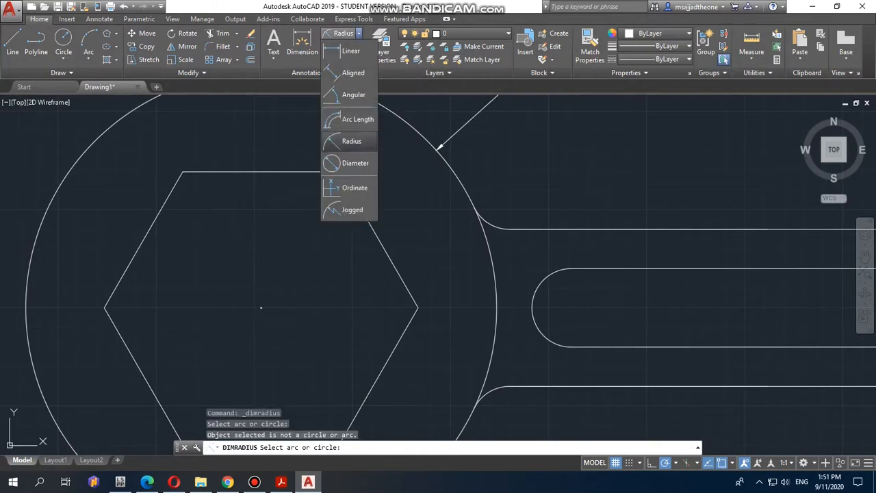
{"action": "left_click", "coordinate": [347, 164]}
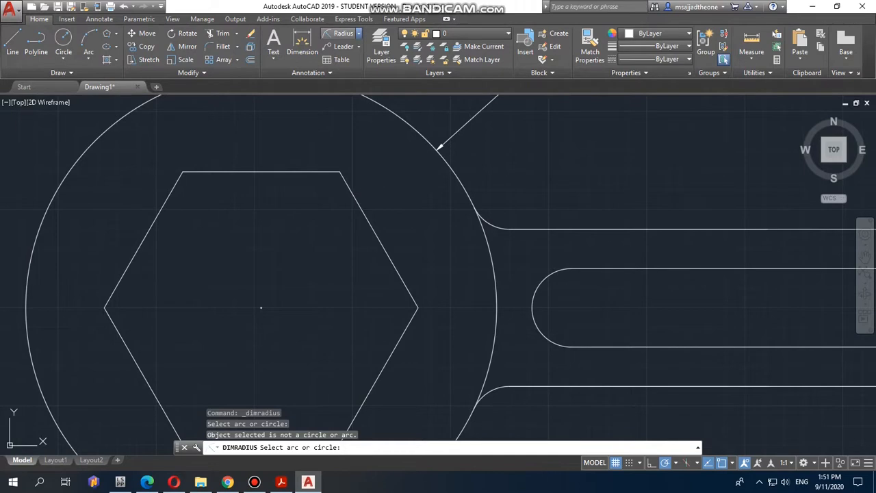
{"action": "left_click", "coordinate": [336, 177]}
Add an aligned dimension from the large circle's centre to the hexagon's left vertex, with its line lying along the measured span.
{"action": "left_click", "coordinate": [366, 33]}
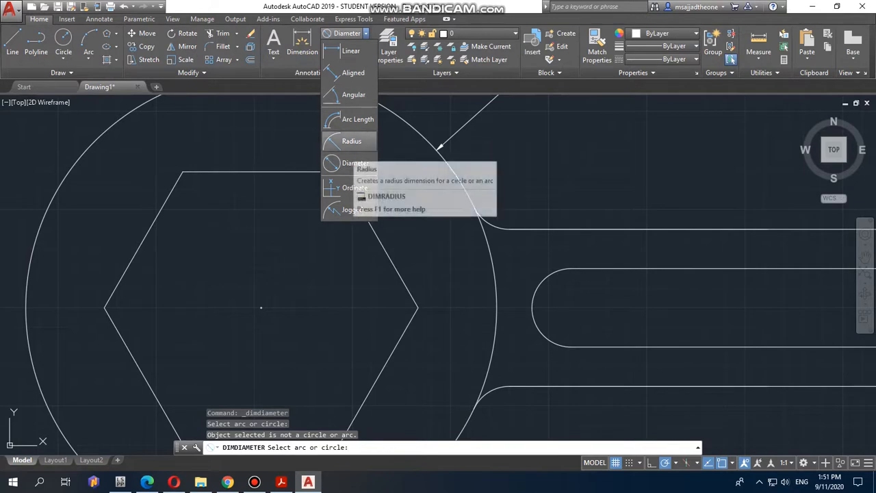
{"action": "left_click", "coordinate": [353, 73]}
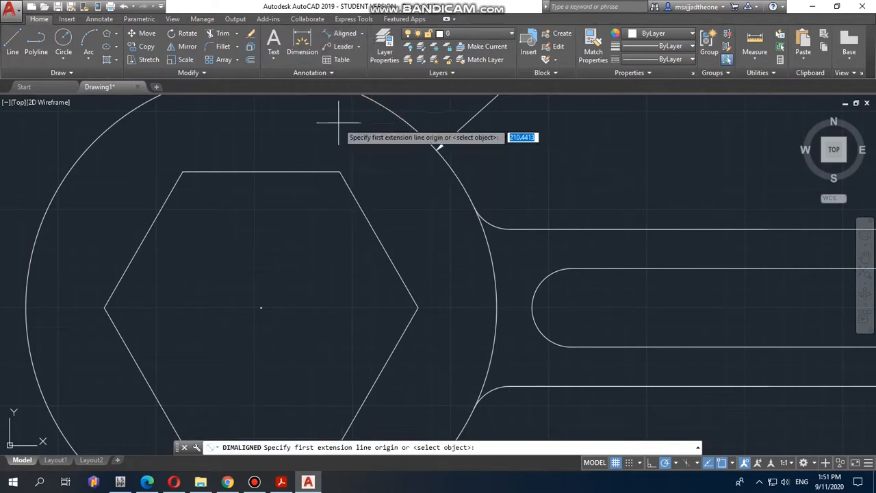
{"action": "left_click", "coordinate": [260, 308]}
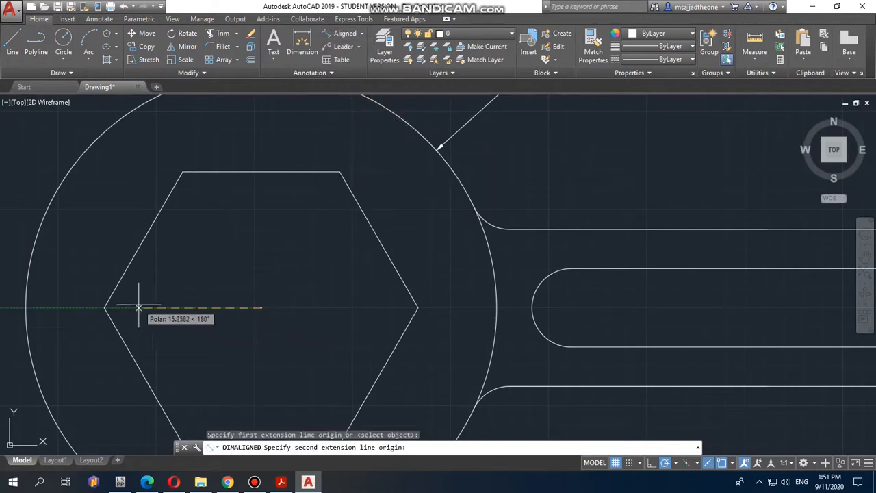
{"action": "left_click", "coordinate": [104, 308]}
{"action": "left_click", "coordinate": [102, 294]}
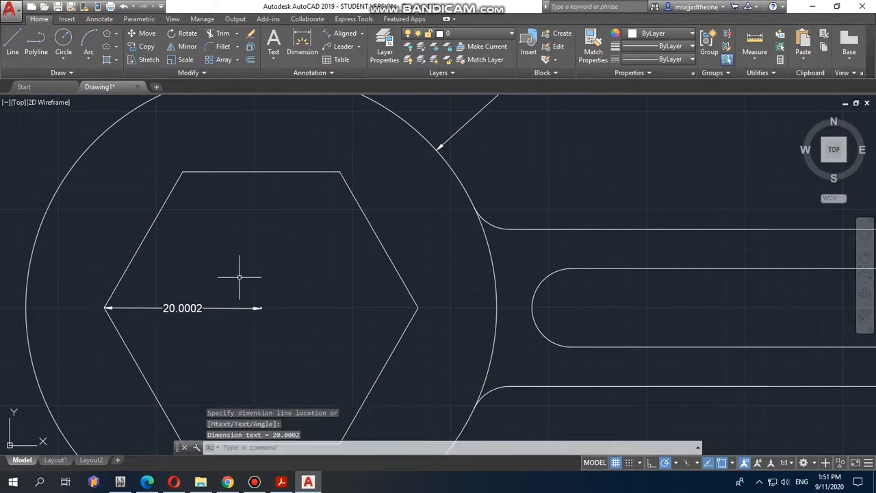
Examine the hexagon dimension's text and both endpoints up close, and compare the whole wrench with the reference drawing.
{"action": "scroll", "coordinate": [194, 314], "scroll_direction": "down", "scroll_amount": 2}
{"action": "scroll", "coordinate": [195, 320], "scroll_direction": "up", "scroll_amount": 5}
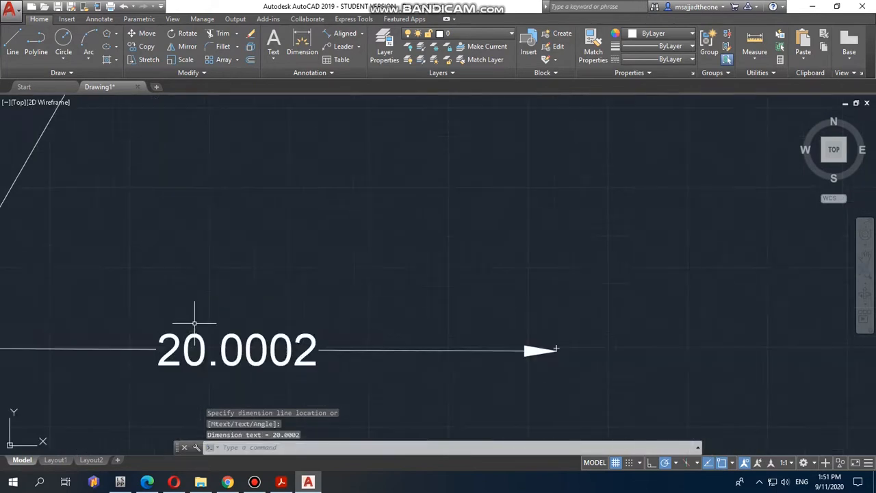
{"action": "middle_click_drag", "start_coordinate": [170, 352], "coordinate": [403, 355]}
{"action": "scroll", "coordinate": [444, 354], "scroll_direction": "up", "scroll_amount": 4}
{"action": "middle_click_drag", "start_coordinate": [207, 349], "coordinate": [550, 340]}
{"action": "middle_click_drag", "start_coordinate": [673, 376], "coordinate": [213, 348]}
{"action": "scroll", "coordinate": [468, 343], "scroll_direction": "down", "scroll_amount": 5}
{"action": "mouse_move", "coordinate": [556, 340]}
{"action": "middle_mouse_down"}
{"action": "mouse_move", "coordinate": [397, 362]}
{"action": "mouse_move", "coordinate": [294, 317]}
{"action": "middle_mouse_up"}
{"action": "scroll", "coordinate": [375, 359], "scroll_direction": "down", "scroll_amount": 2}
{"action": "scroll", "coordinate": [426, 363], "scroll_direction": "down", "scroll_amount": 2}
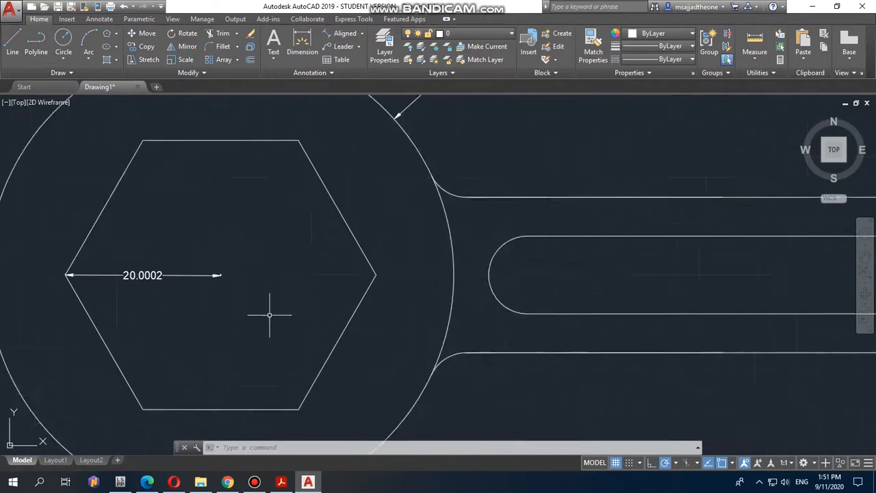
{"action": "scroll", "coordinate": [332, 310], "scroll_direction": "down", "scroll_amount": 2}
{"action": "scroll", "coordinate": [363, 234], "scroll_direction": "up", "scroll_amount": 2}
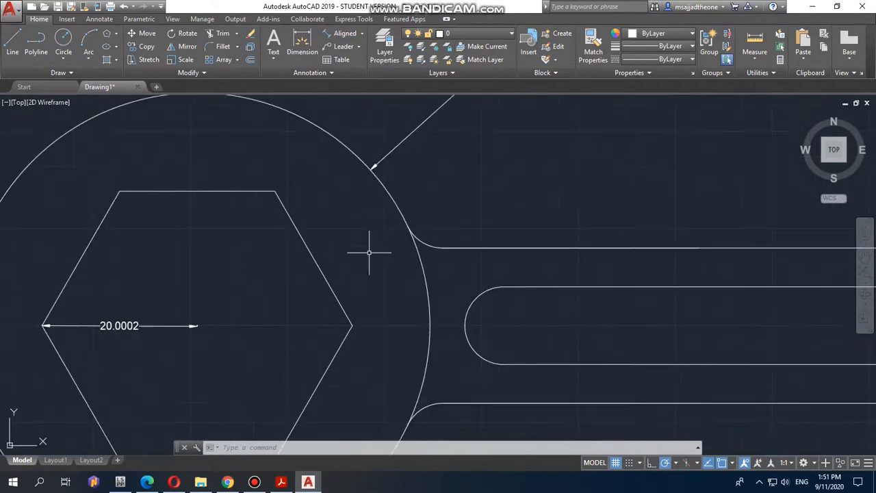
{"action": "scroll", "coordinate": [473, 372], "scroll_direction": "down", "scroll_amount": 4}
{"action": "middle_click_drag", "start_coordinate": [488, 363], "coordinate": [231, 358]}
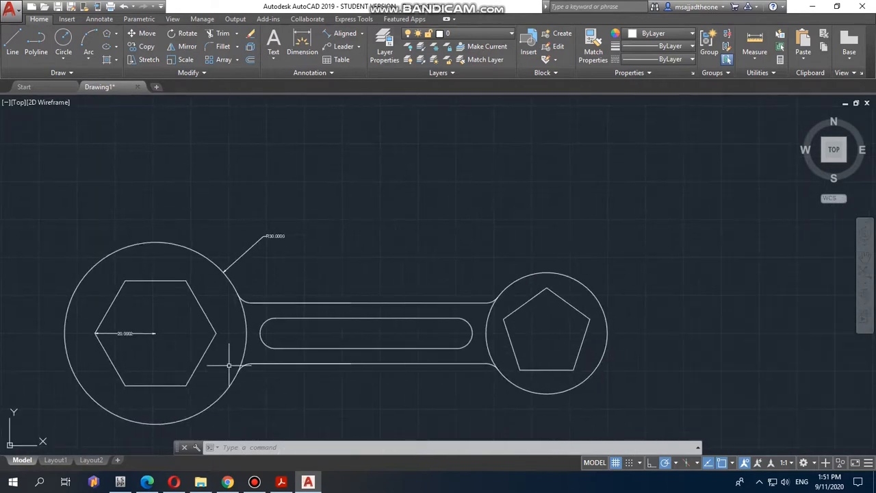
{"action": "left_click", "coordinate": [281, 481]}
{"action": "left_click", "coordinate": [280, 481]}
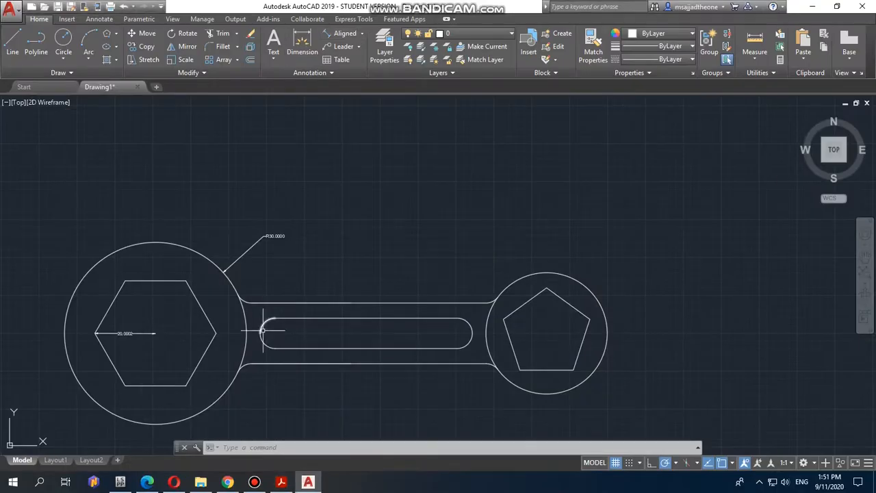
Add a horizontal linear dimension across the full length of the rounded slot, placed above the handle.
{"action": "left_click", "coordinate": [361, 33]}
{"action": "left_click", "coordinate": [343, 49]}
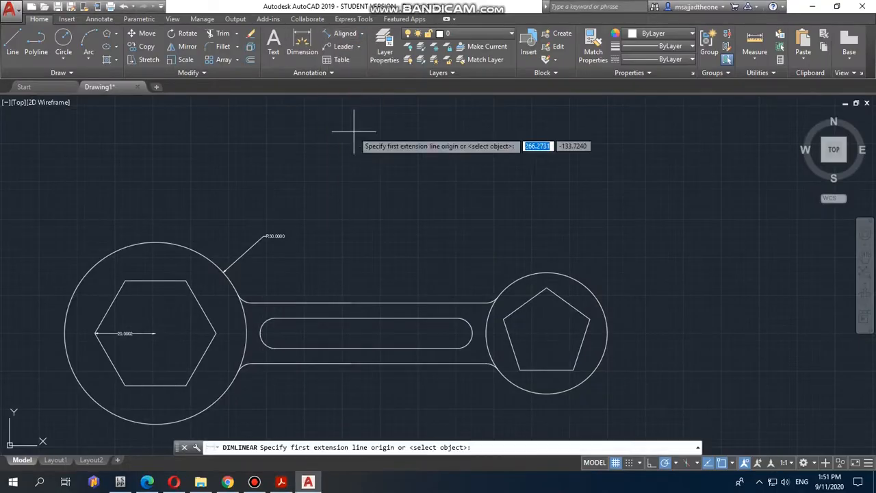
{"action": "left_click", "coordinate": [260, 333]}
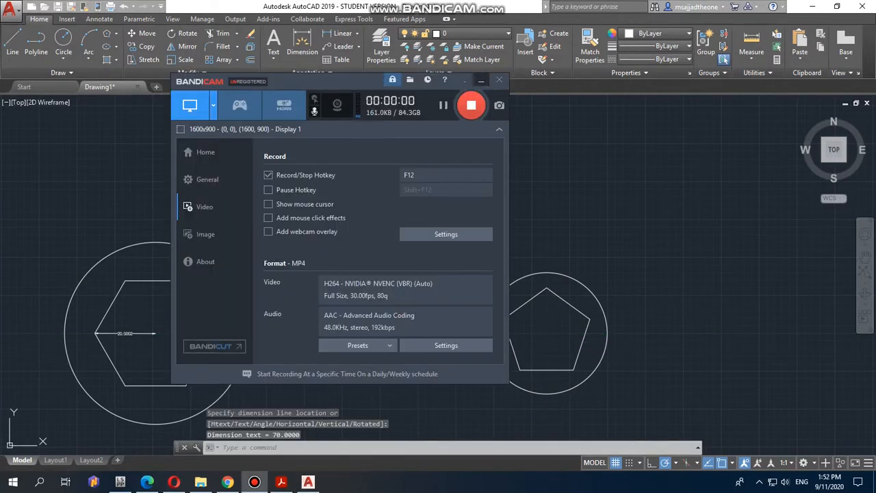
{"action": "left_click", "coordinate": [499, 79]}
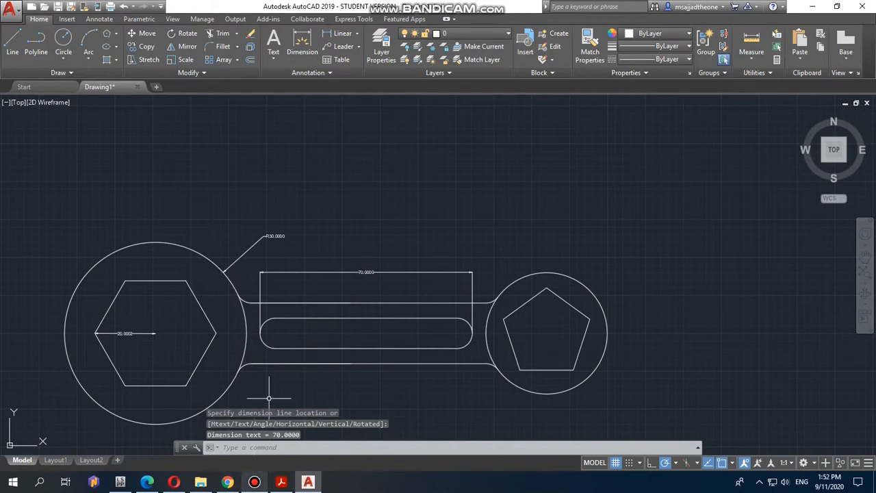
Consult the reference drawing and add a horizontal linear dimension between the two circles' centres, placed above the slot dimension.
{"action": "left_click", "coordinate": [307, 482]}
{"action": "left_click", "coordinate": [282, 481]}
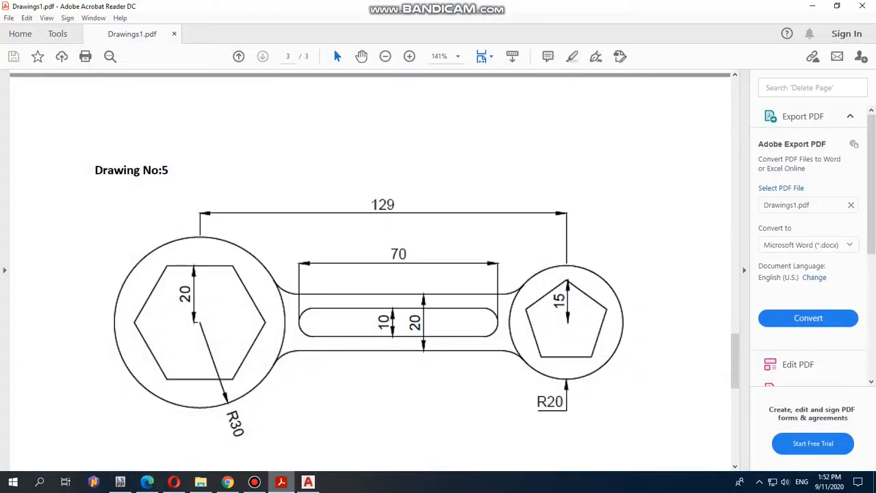
{"action": "key", "text": "alt+Tab"}
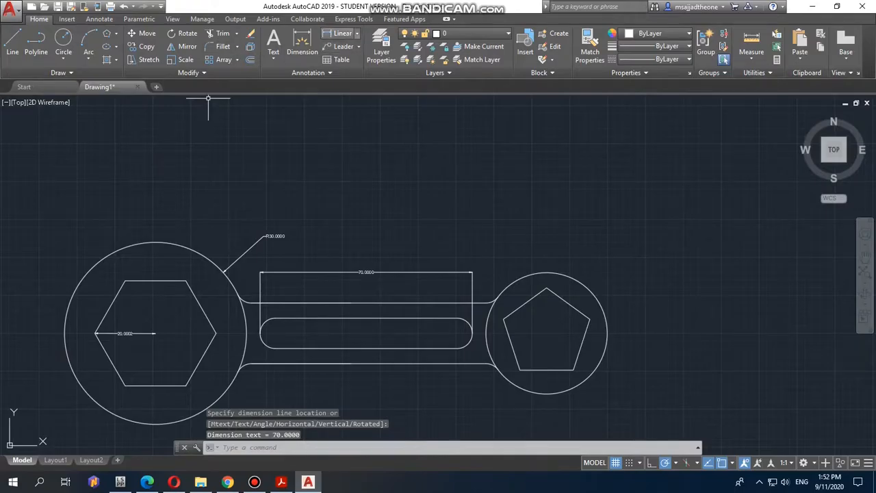
{"action": "key", "text": "Return"}
{"action": "left_click", "coordinate": [155, 333]}
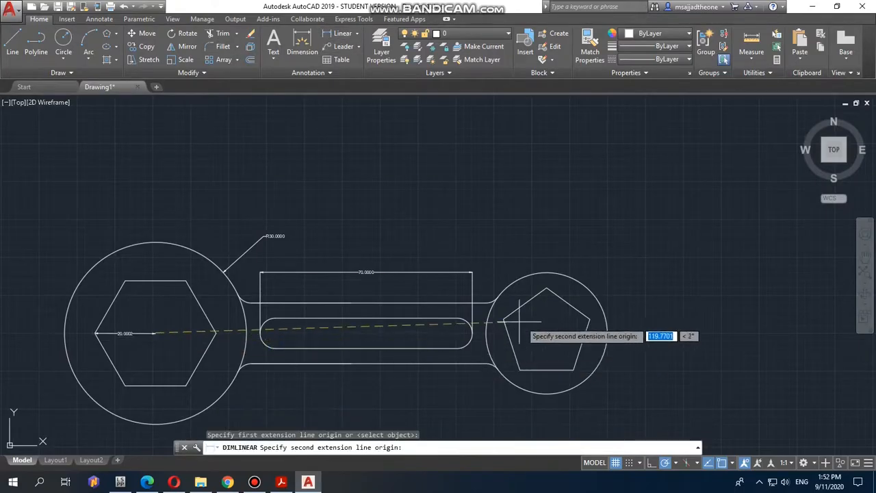
{"action": "left_click", "coordinate": [546, 333]}
{"action": "left_click", "coordinate": [488, 220]}
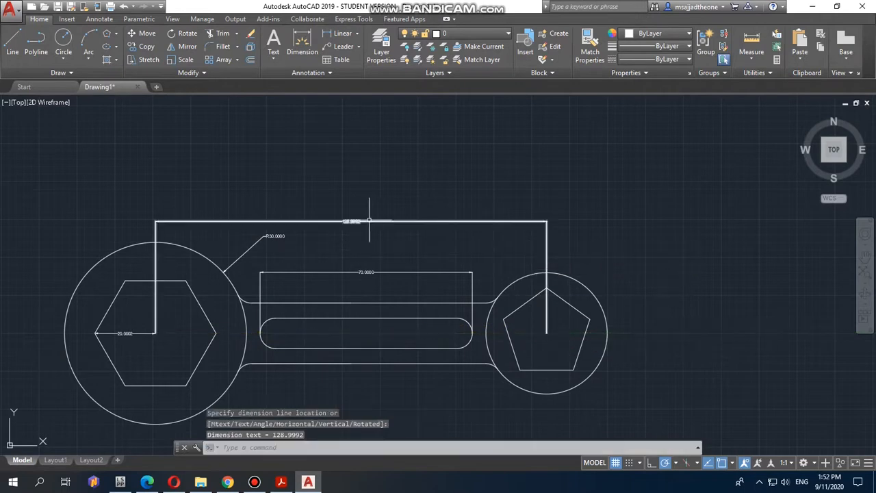
Check the centre-to-centre dimension's text up close and undo that dimension.
{"action": "scroll", "coordinate": [370, 221], "scroll_direction": "up", "scroll_amount": 4}
{"action": "scroll", "coordinate": [369, 220], "scroll_direction": "down", "scroll_amount": 4}
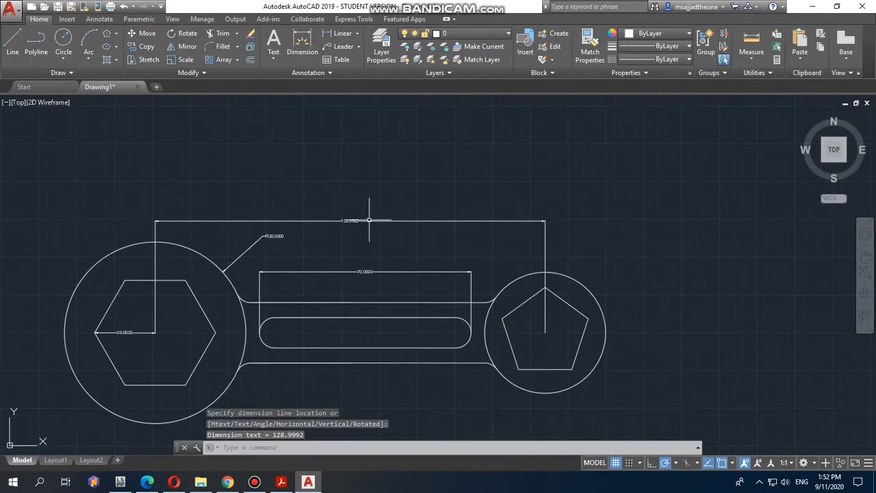
{"action": "scroll", "coordinate": [299, 128], "scroll_direction": "up", "scroll_amount": 1}
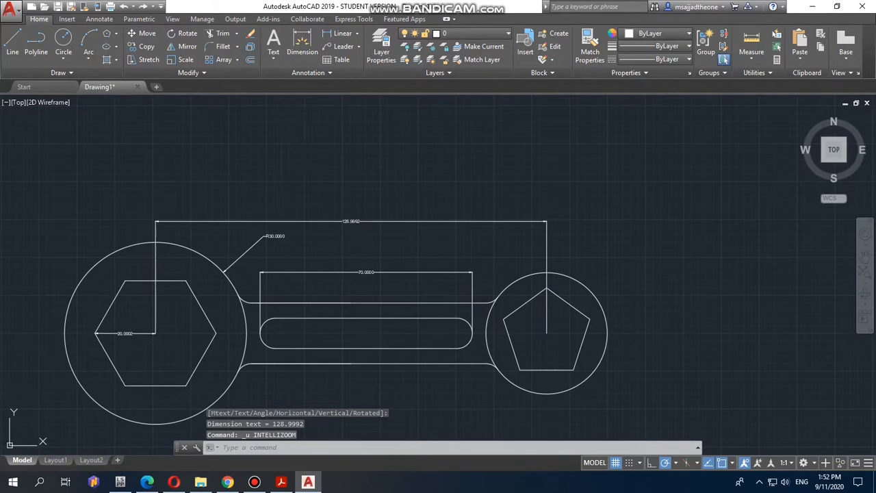
{"action": "key", "text": "ctrl+z"}
Restart the linear dimension from the large circle's centre and check the object snap modes for picking the small circle's centre.
{"action": "left_click", "coordinate": [340, 33]}
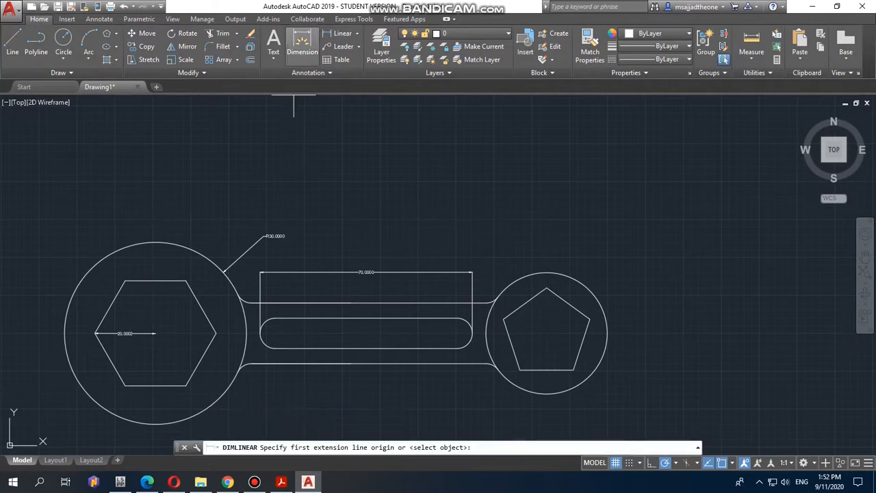
{"action": "scroll", "coordinate": [166, 327], "scroll_direction": "up", "scroll_amount": 2}
{"action": "scroll", "coordinate": [148, 332], "scroll_direction": "down", "scroll_amount": 5}
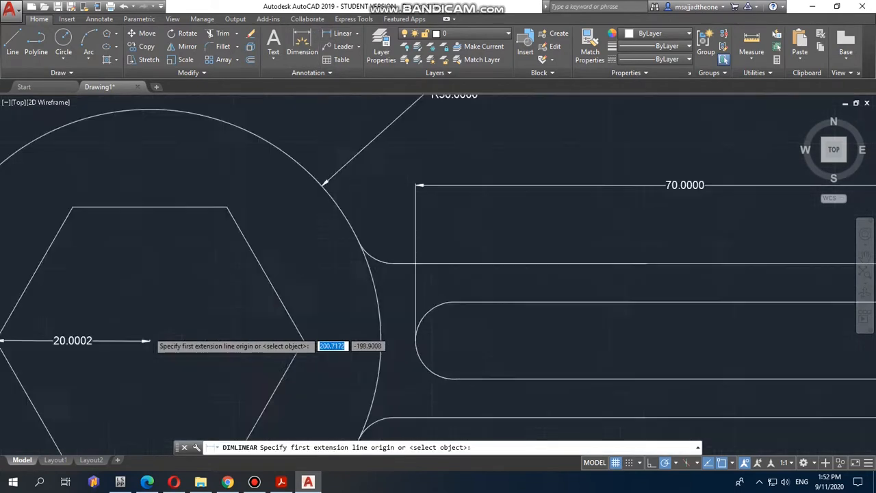
{"action": "left_click", "coordinate": [153, 434]}
{"action": "scroll", "coordinate": [477, 413], "scroll_direction": "down", "scroll_amount": 10}
{"action": "middle_click_drag", "start_coordinate": [633, 385], "coordinate": [375, 356]}
{"action": "scroll", "coordinate": [443, 407], "scroll_direction": "up", "scroll_amount": 8}
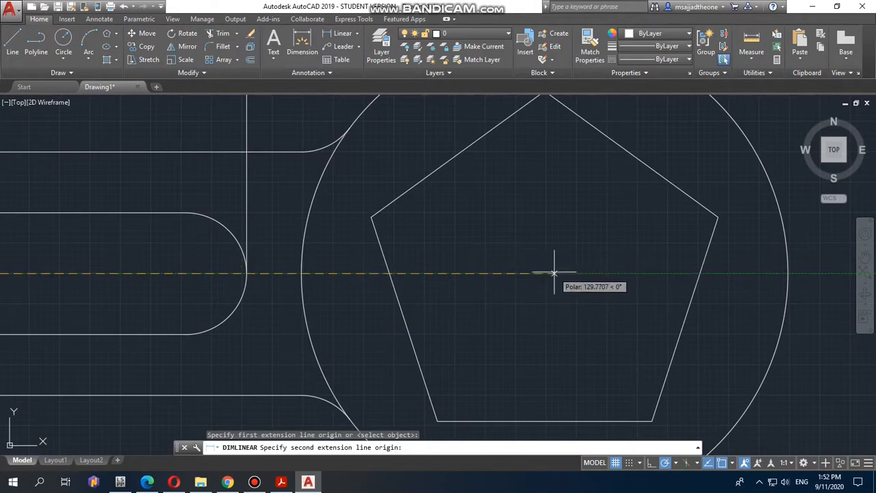
{"action": "scroll", "coordinate": [537, 287], "scroll_direction": "down", "scroll_amount": 6}
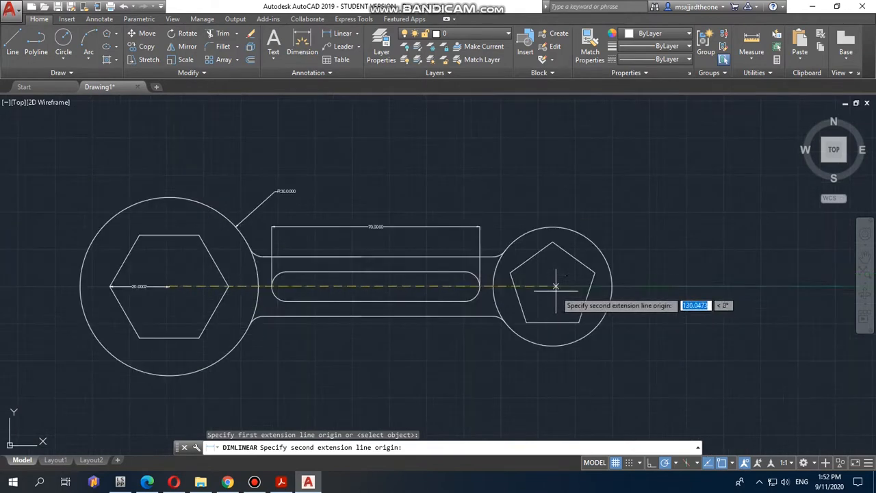
{"action": "left_click", "coordinate": [730, 462]}
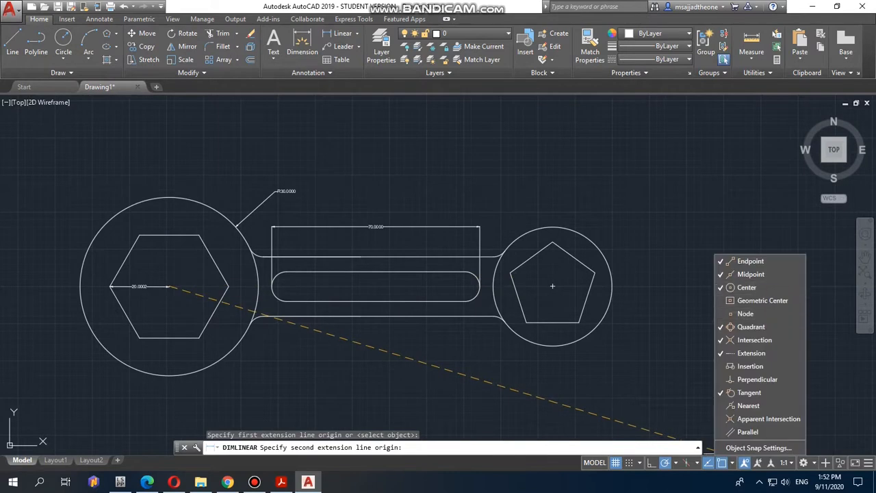
{"action": "scroll", "coordinate": [552, 287], "scroll_direction": "up", "scroll_amount": 8}
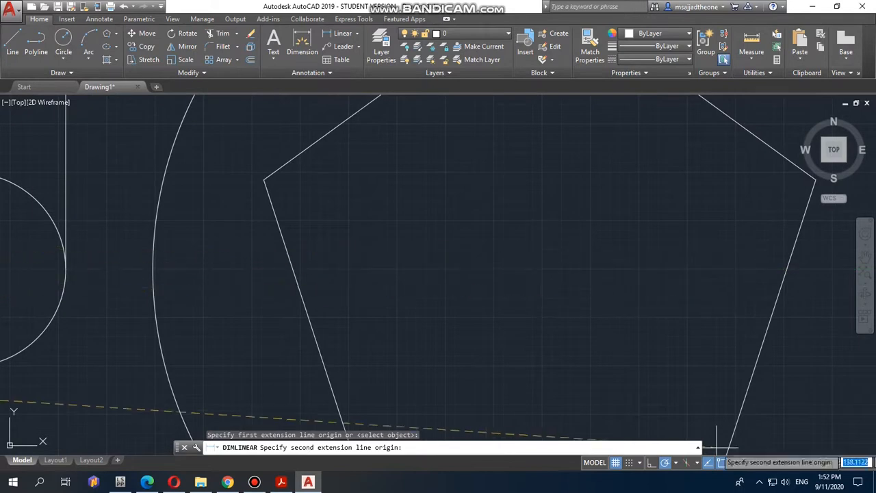
{"action": "left_click", "coordinate": [730, 463]}
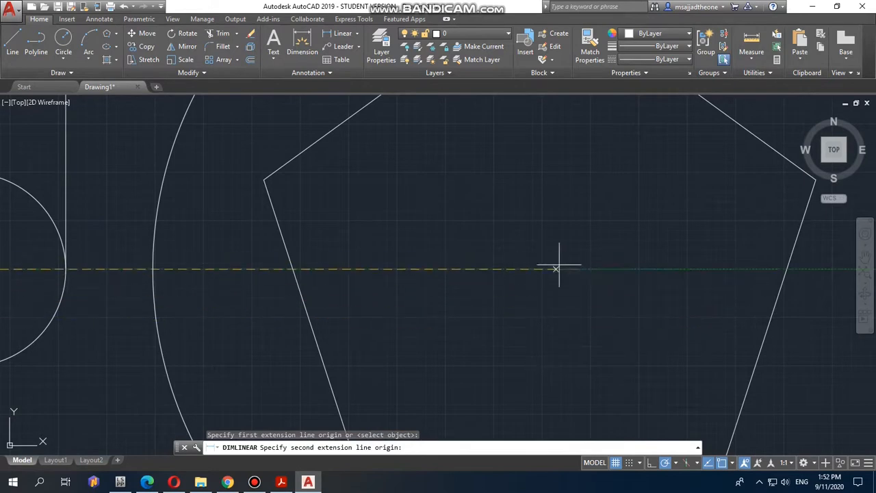
Complete the linear dimension at the small circle's centre with its line above the wrench, and undo it.
{"action": "scroll", "coordinate": [541, 268], "scroll_direction": "down", "scroll_amount": 8}
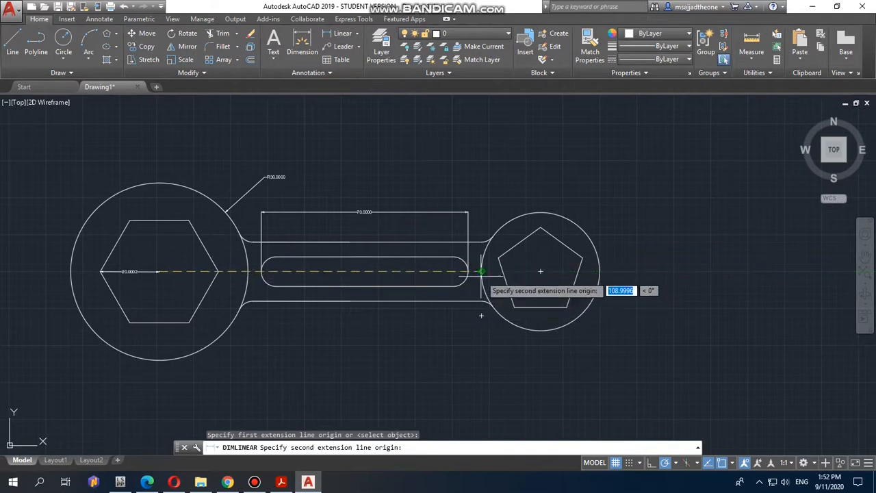
{"action": "left_click", "coordinate": [540, 272]}
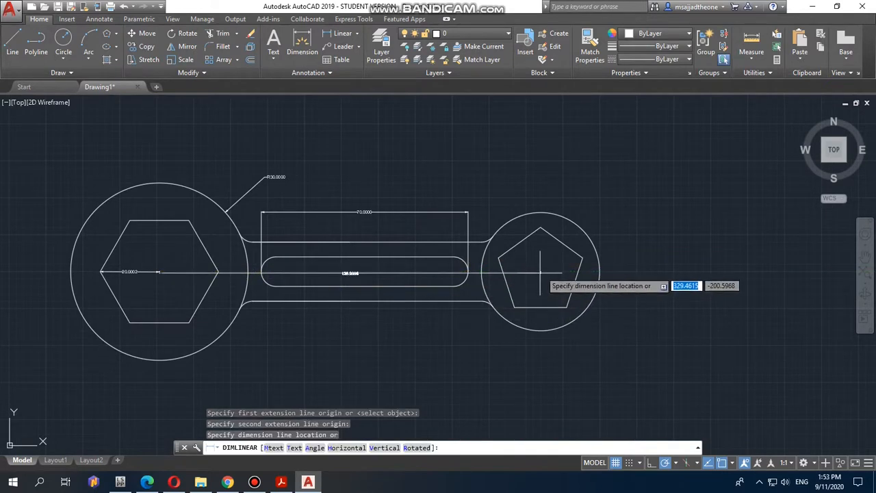
{"action": "key", "text": "ctrl+z"}
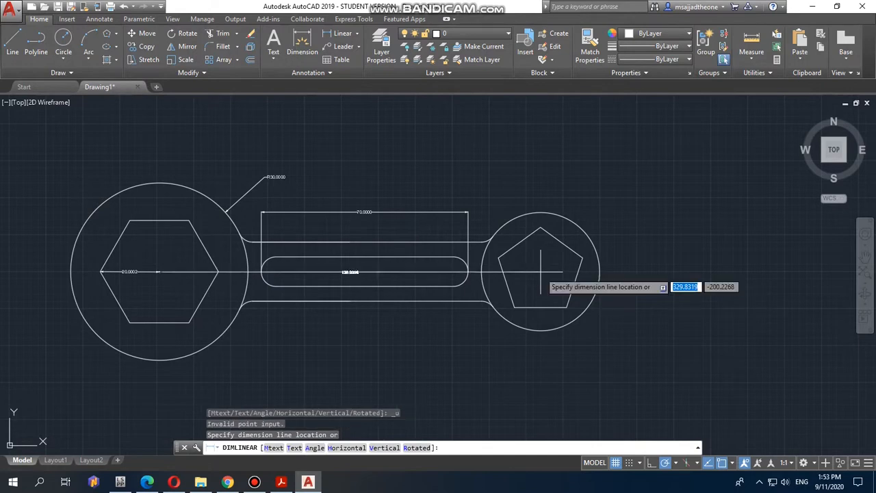
{"action": "left_click", "coordinate": [349, 130]}
{"action": "key", "text": "Escape"}
{"action": "key", "text": "ctrl+z"}
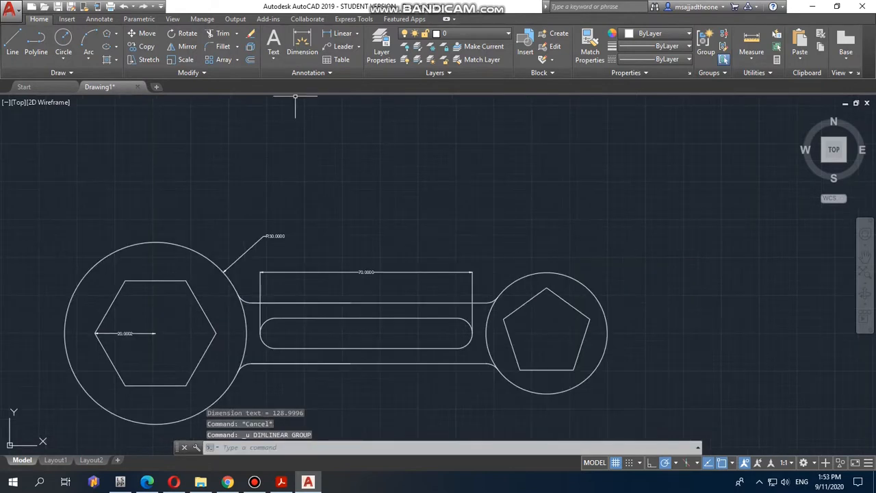
Add a horizontal linear dimension from the small circle's centre to the large circle's centre, placed above the slot dimension.
{"action": "left_click", "coordinate": [342, 33]}
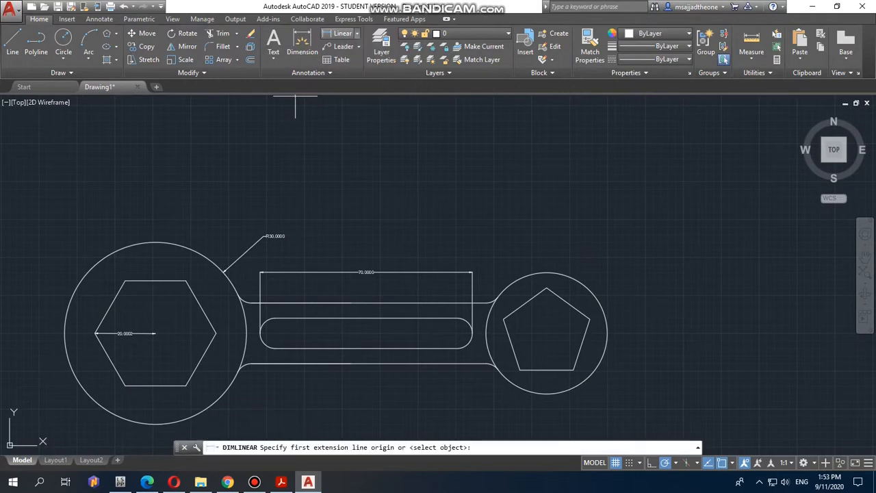
{"action": "left_click", "coordinate": [546, 333]}
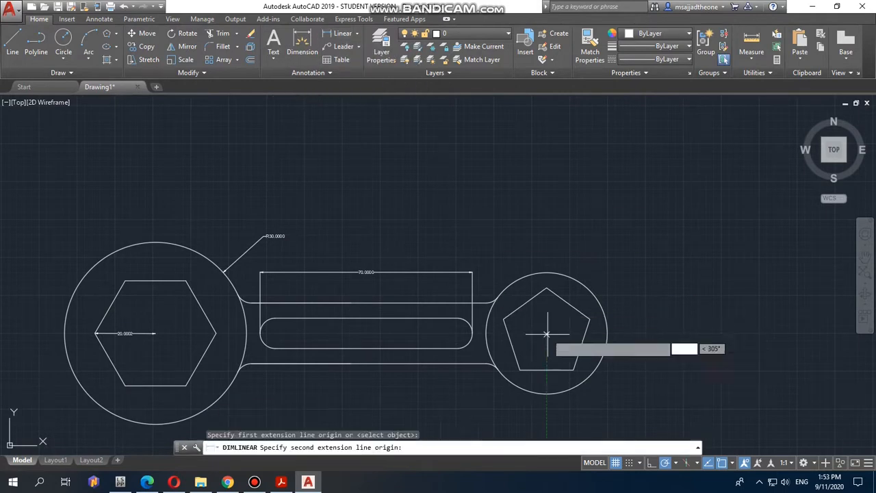
{"action": "left_click", "coordinate": [156, 333]}
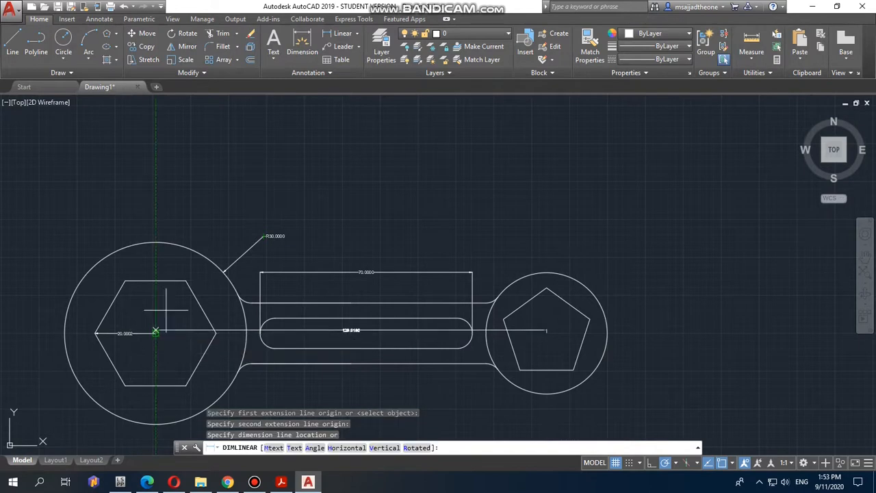
{"action": "left_click", "coordinate": [206, 193]}
Compare the centre-to-centre dimension with Drawing No:5 in Acrobat Reader and undo that dimension in AutoCAD.
{"action": "scroll", "coordinate": [377, 204], "scroll_direction": "up", "scroll_amount": 4}
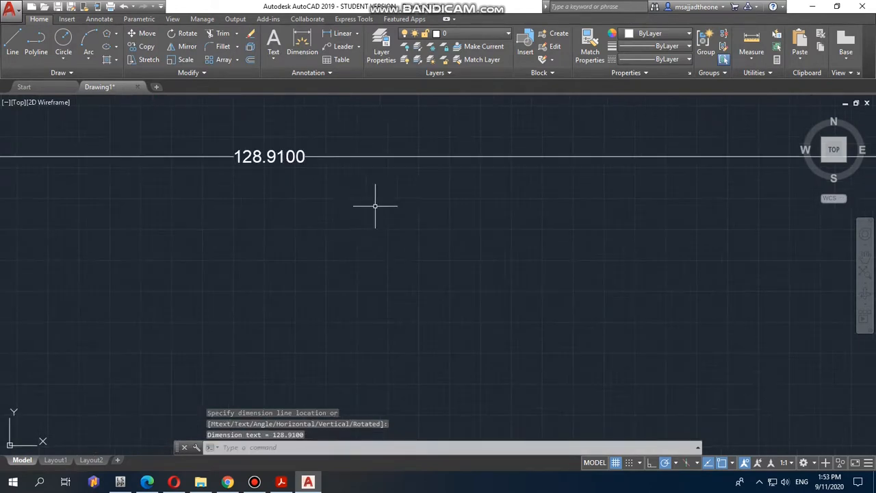
{"action": "scroll", "coordinate": [377, 203], "scroll_direction": "down", "scroll_amount": 2}
{"action": "left_click", "coordinate": [281, 482]}
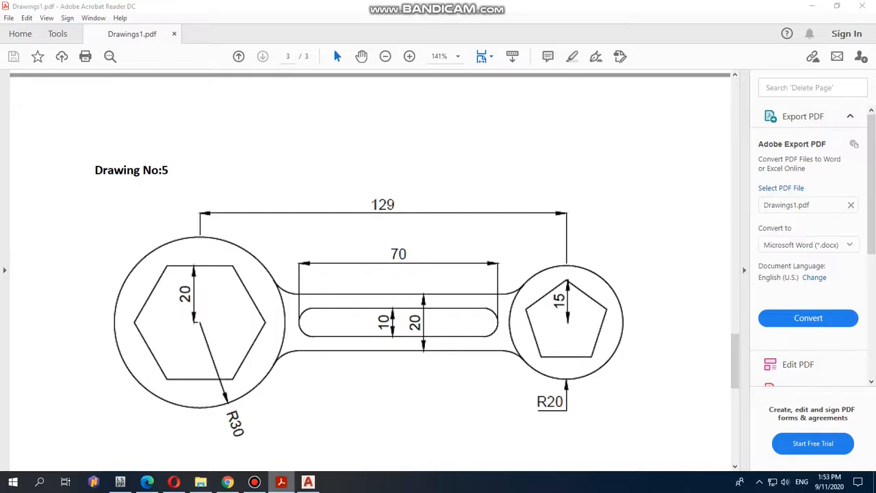
{"action": "left_click", "coordinate": [281, 482]}
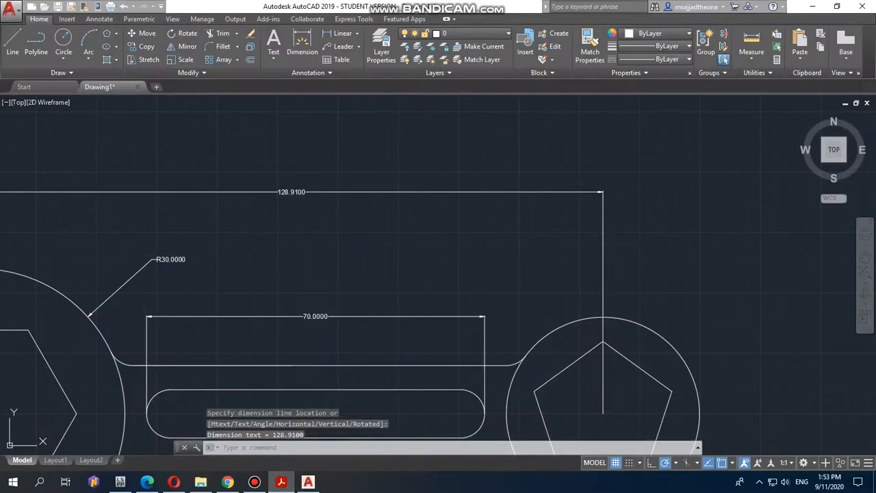
{"action": "left_click", "coordinate": [462, 278]}
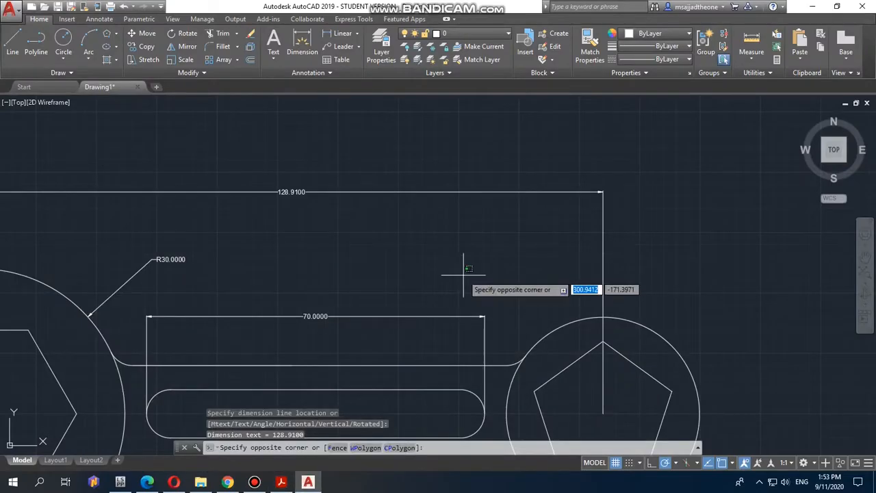
{"action": "key", "text": "ctrl+z"}
{"action": "key", "text": "Escape"}
{"action": "key", "text": "ctrl+z"}
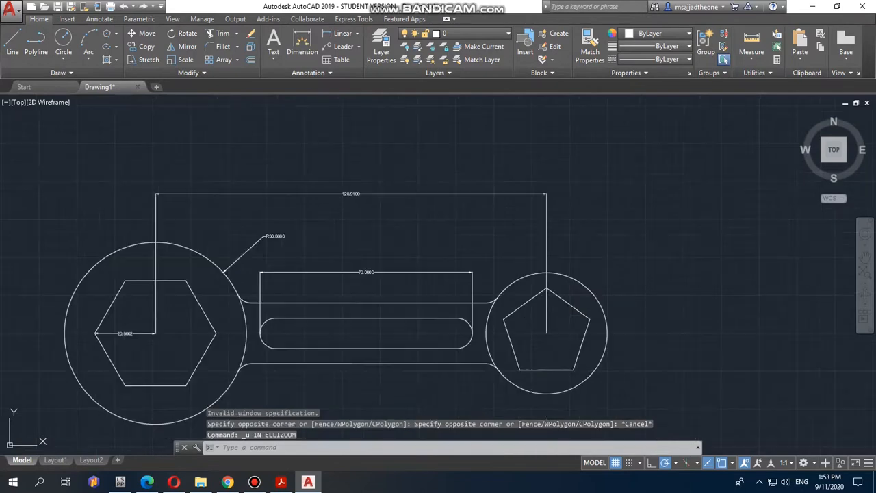
{"action": "key", "text": "ctrl+z"}
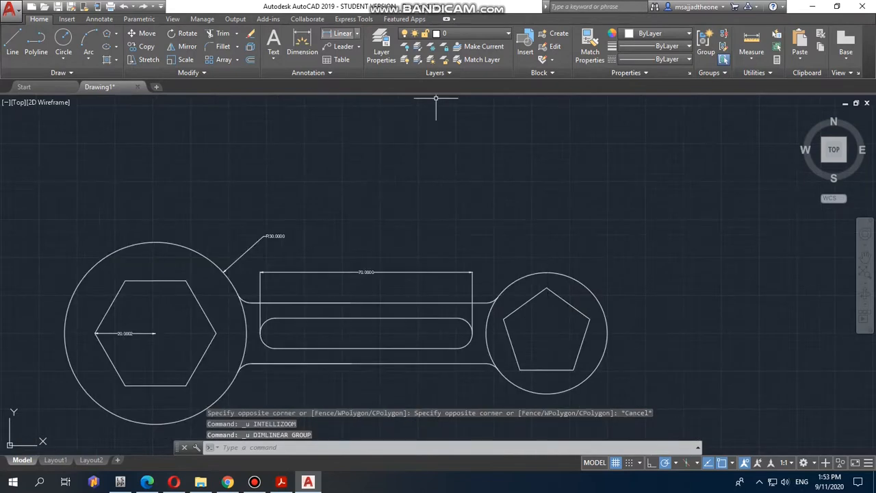
Add a linear dimension from the small circle's centre to the hexagon dimension's inner endpoint, with its line along the handle's upper edge.
{"action": "left_click", "coordinate": [357, 33]}
{"action": "left_click", "coordinate": [351, 51]}
{"action": "scroll", "coordinate": [567, 297], "scroll_direction": "down", "scroll_amount": 5}
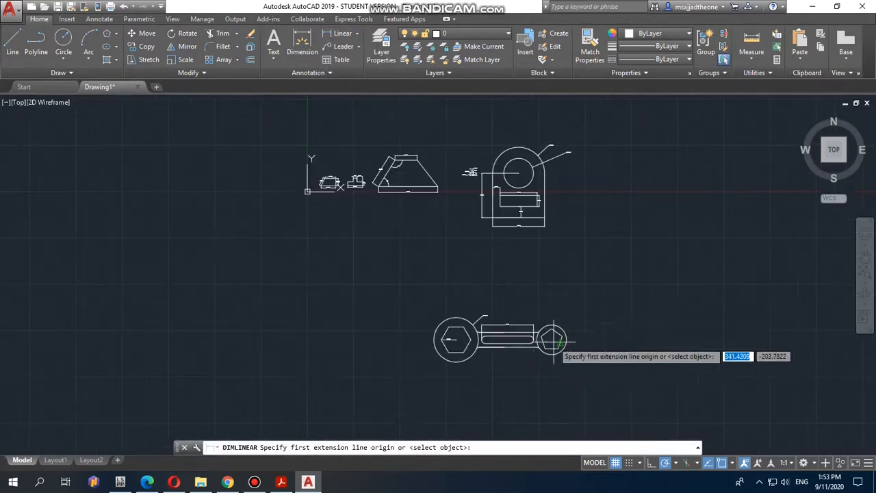
{"action": "scroll", "coordinate": [554, 342], "scroll_direction": "up", "scroll_amount": 8}
{"action": "scroll", "coordinate": [540, 364], "scroll_direction": "down", "scroll_amount": 2}
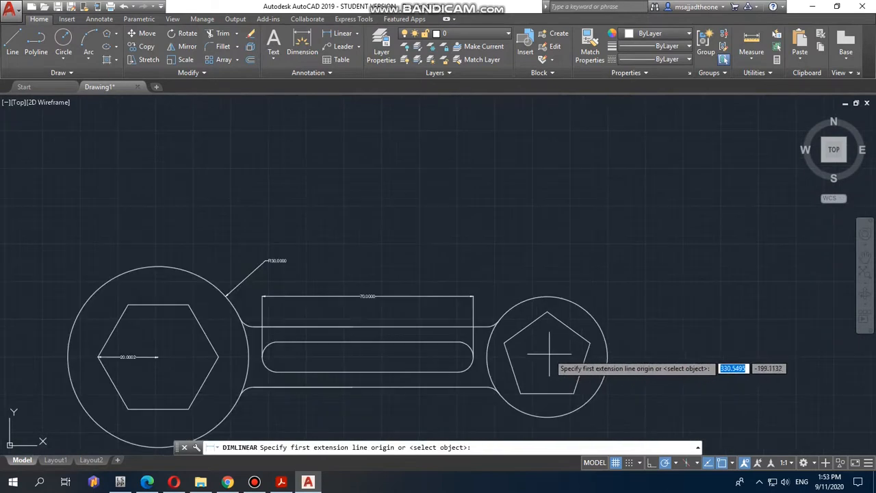
{"action": "scroll", "coordinate": [534, 363], "scroll_direction": "down", "scroll_amount": 2}
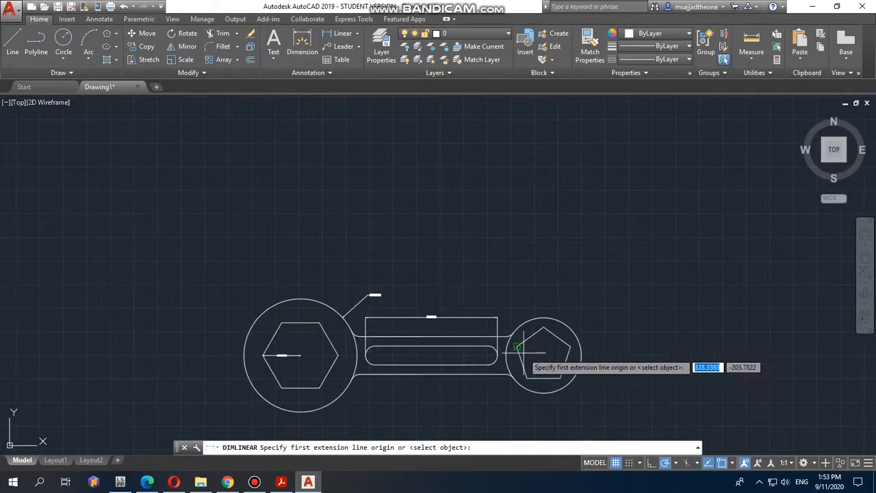
{"action": "left_click", "coordinate": [543, 354]}
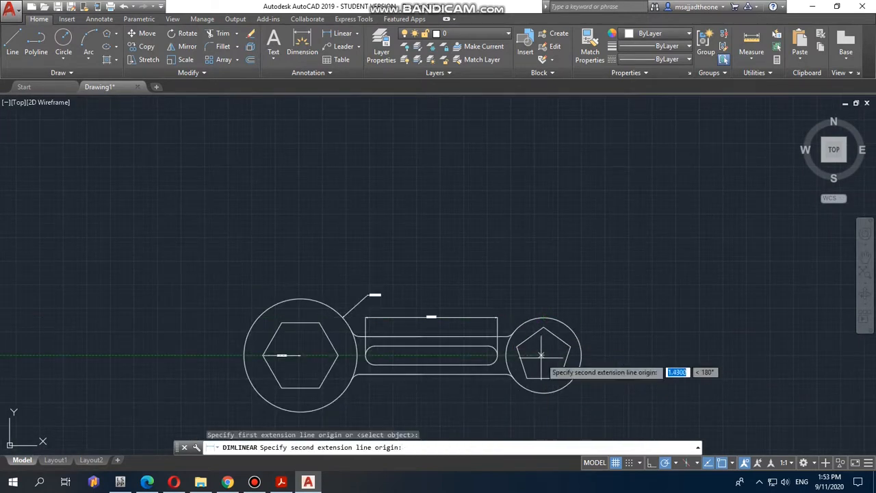
{"action": "scroll", "coordinate": [284, 356], "scroll_direction": "up", "scroll_amount": 6}
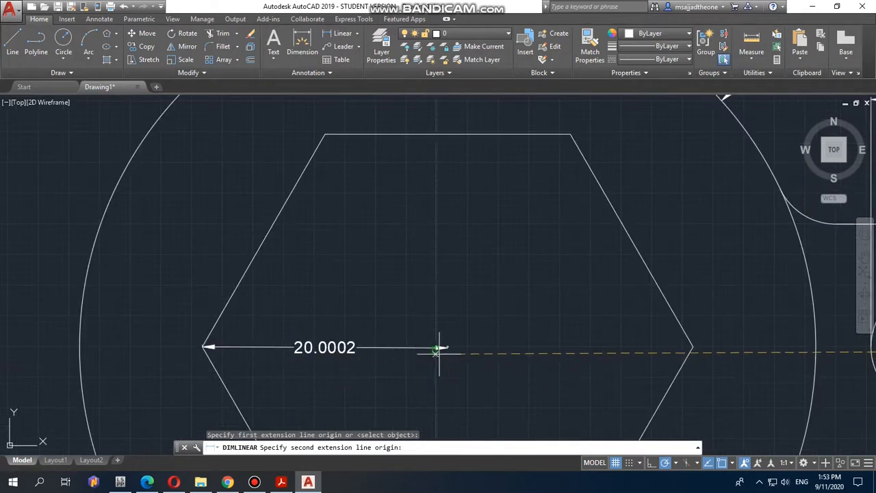
{"action": "left_click", "coordinate": [446, 347]}
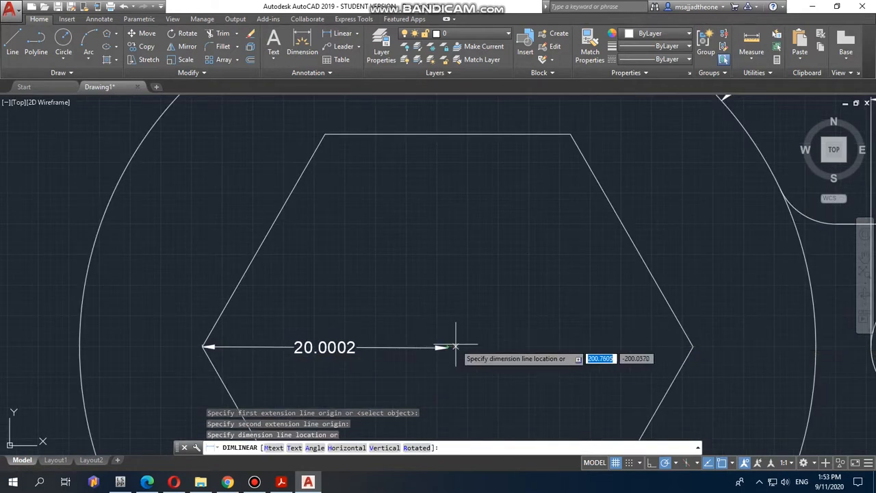
{"action": "left_click", "coordinate": [680, 225]}
Examine the new centre-to-centre dimension's text and both of its extension line origins up close.
{"action": "mouse_move", "coordinate": [715, 268]}
{"action": "middle_mouse_down"}
{"action": "mouse_move", "coordinate": [299, 278]}
{"action": "mouse_move", "coordinate": [189, 294]}
{"action": "middle_mouse_up"}
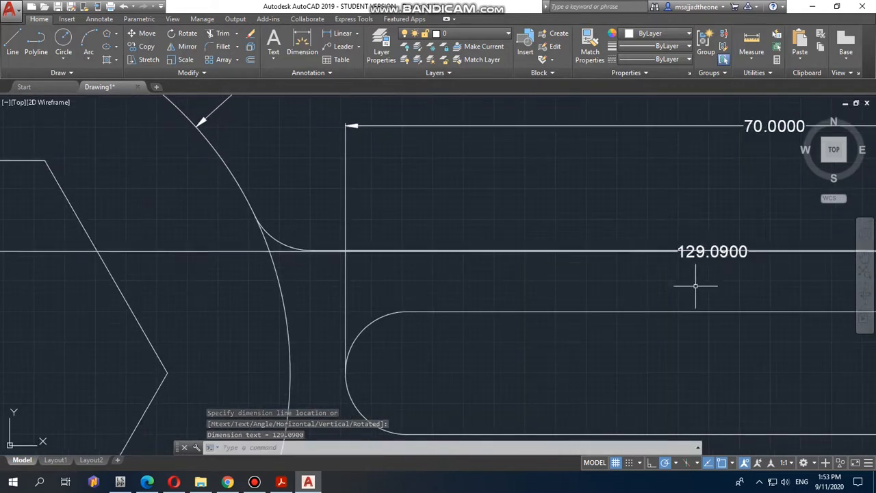
{"action": "scroll", "coordinate": [723, 299], "scroll_direction": "down", "scroll_amount": 8}
{"action": "scroll", "coordinate": [758, 300], "scroll_direction": "up", "scroll_amount": 4}
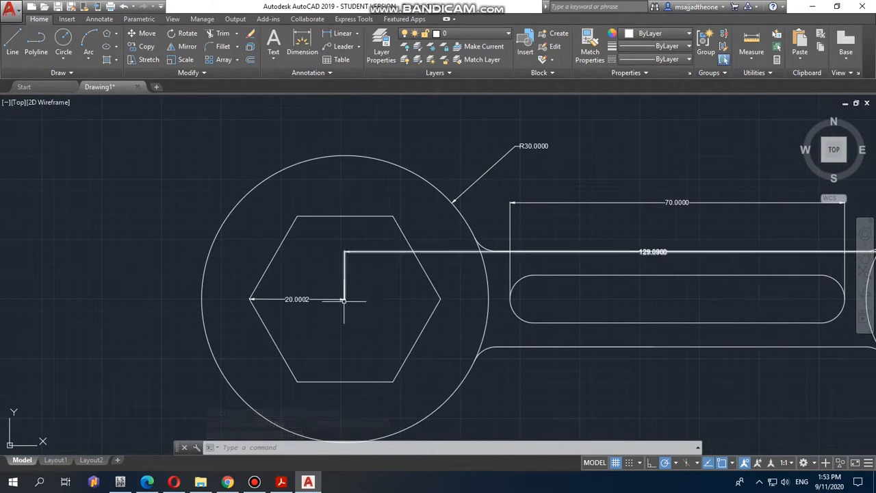
{"action": "scroll", "coordinate": [340, 297], "scroll_direction": "up", "scroll_amount": 6}
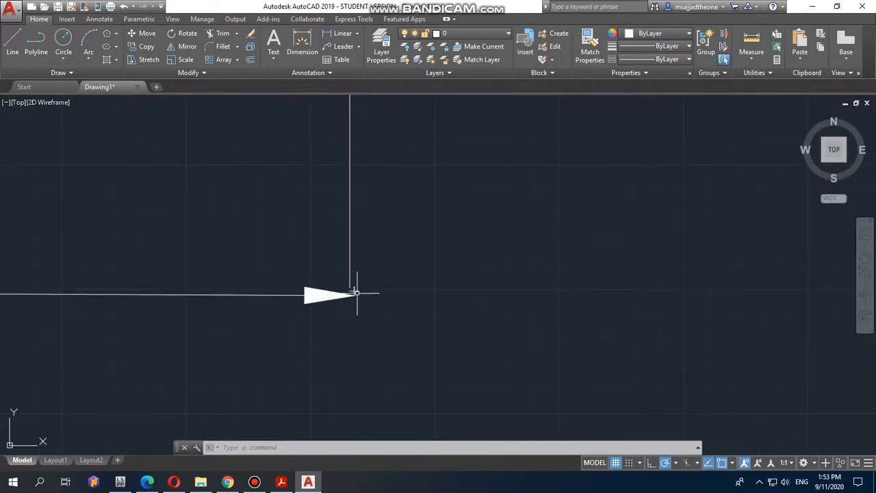
{"action": "middle_click_drag", "start_coordinate": [651, 322], "coordinate": [258, 317]}
{"action": "scroll", "coordinate": [296, 307], "scroll_direction": "down", "scroll_amount": 6}
{"action": "middle_click_drag", "start_coordinate": [695, 347], "coordinate": [606, 341]}
{"action": "scroll", "coordinate": [479, 318], "scroll_direction": "up", "scroll_amount": 4}
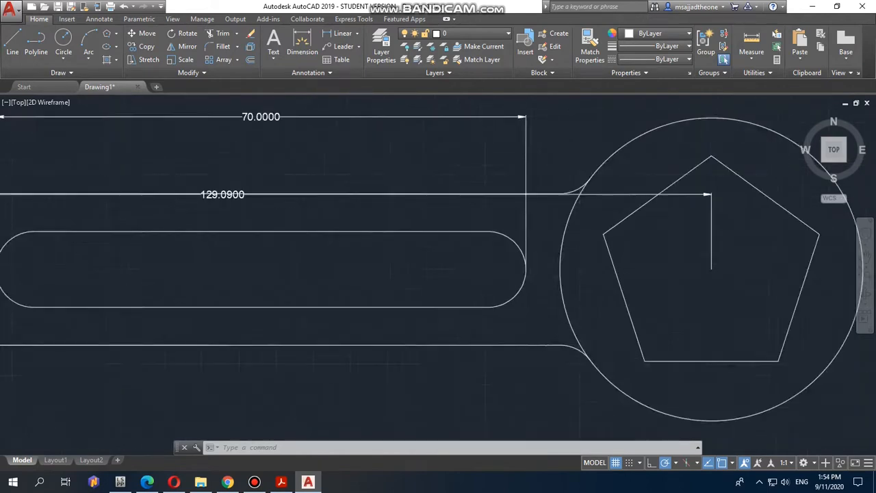
Review the finished wrench together with the earlier practice drawings in model space.
{"action": "scroll", "coordinate": [479, 317], "scroll_direction": "down", "scroll_amount": 10}
{"action": "scroll", "coordinate": [473, 228], "scroll_direction": "up", "scroll_amount": 4}
{"action": "middle_click_drag", "start_coordinate": [475, 220], "coordinate": [502, 377]}
{"action": "scroll", "coordinate": [524, 352], "scroll_direction": "down", "scroll_amount": 6}
{"action": "middle_click_drag", "start_coordinate": [473, 349], "coordinate": [495, 246]}
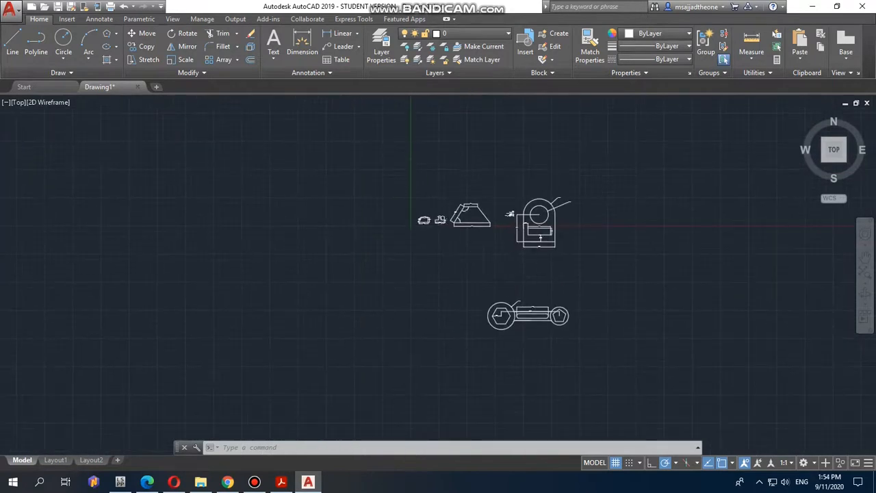
{"action": "scroll", "coordinate": [514, 274], "scroll_direction": "up", "scroll_amount": 4}
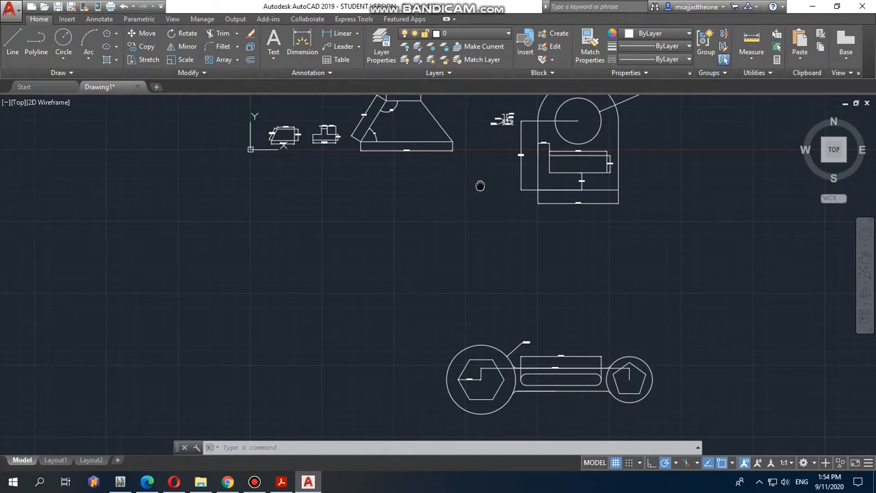
{"action": "middle_click_drag", "start_coordinate": [479, 185], "coordinate": [413, 232]}
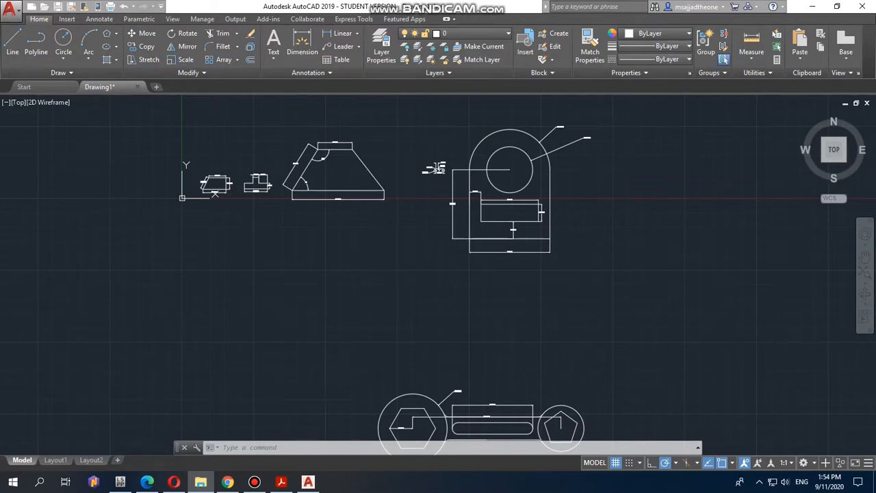
Switch to Acrobat Reader, look through the practice drawings in Drawings 3.pdf, and return to Drawings1.pdf.
{"action": "left_click", "coordinate": [281, 482]}
{"action": "scroll", "coordinate": [275, 215], "scroll_direction": "down", "scroll_amount": 6}
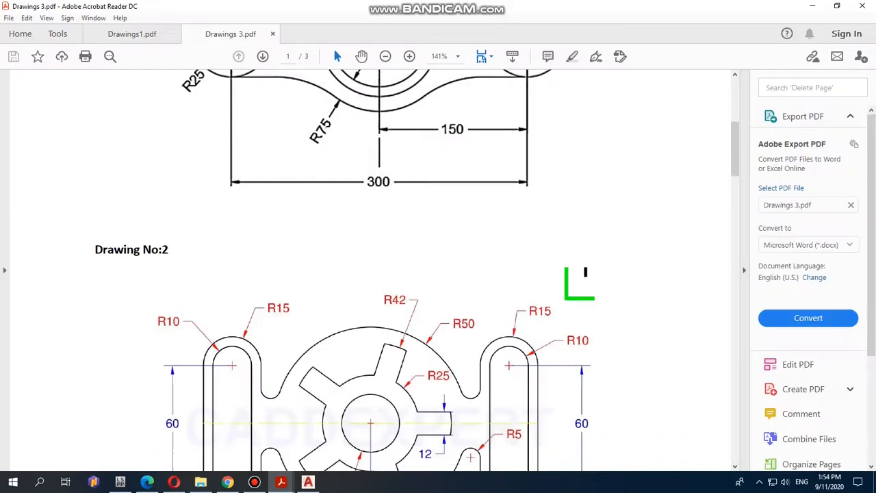
{"action": "scroll", "coordinate": [371, 270], "scroll_direction": "down", "scroll_amount": 5}
{"action": "scroll", "coordinate": [370, 270], "scroll_direction": "up", "scroll_amount": 3}
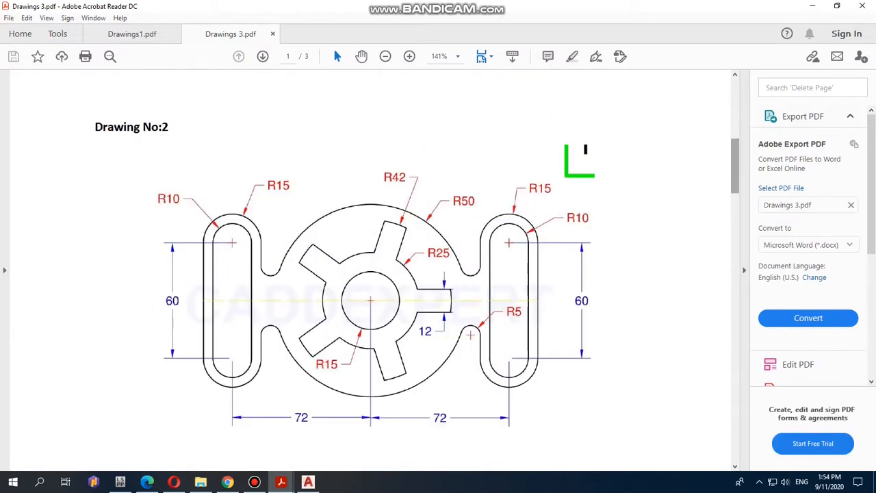
{"action": "scroll", "coordinate": [370, 270], "scroll_direction": "down", "scroll_amount": 12}
{"action": "scroll", "coordinate": [370, 269], "scroll_direction": "down", "scroll_amount": 12}
{"action": "scroll", "coordinate": [370, 269], "scroll_direction": "up", "scroll_amount": 7}
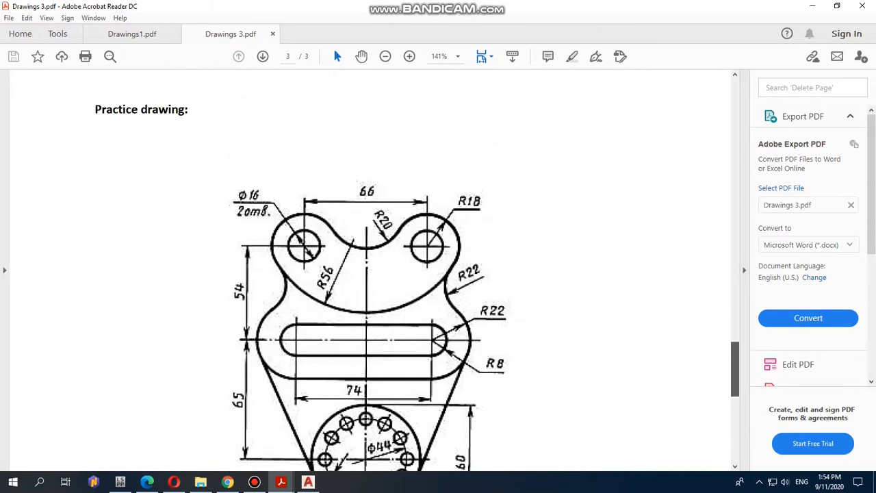
{"action": "scroll", "coordinate": [370, 270], "scroll_direction": "down", "scroll_amount": 4}
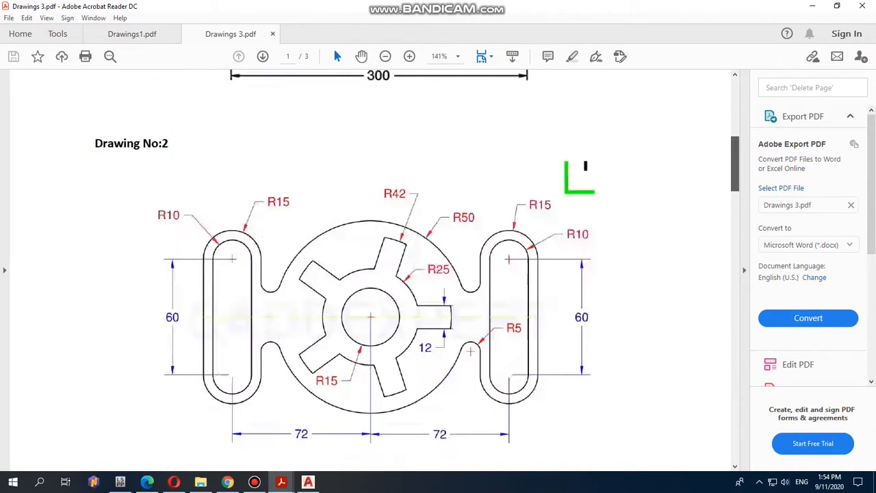
{"action": "scroll", "coordinate": [370, 269], "scroll_direction": "up", "scroll_amount": 6}
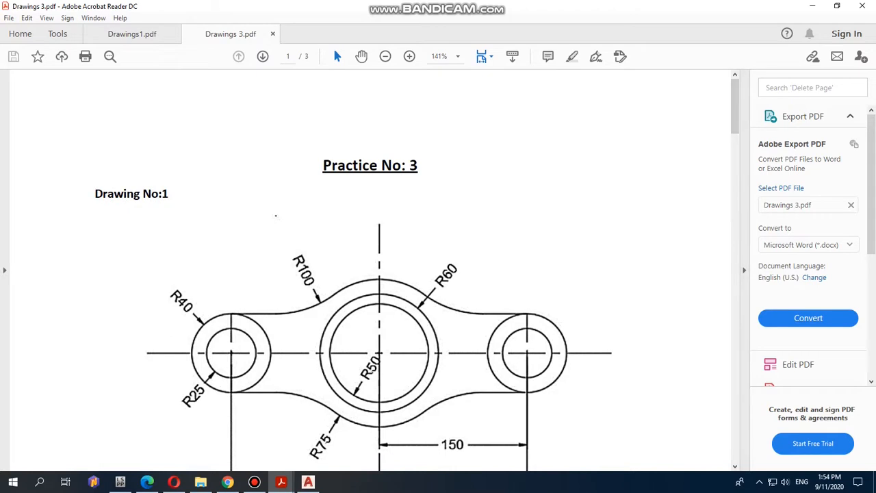
{"action": "key", "text": "ctrl+Tab"}
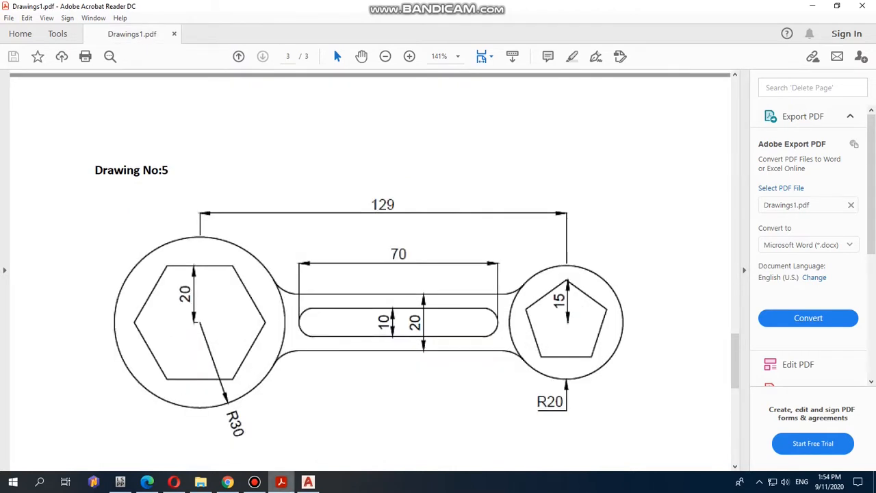